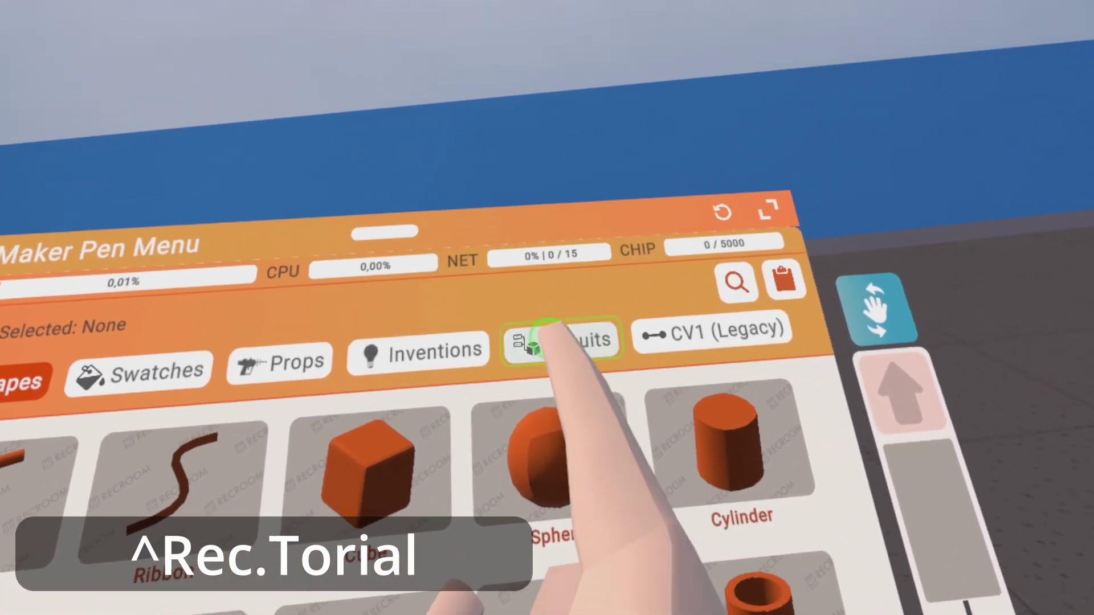
# Search the palette for "sky" and place a Skydome Constant chip in the room
pyautogui.click(550, 337)
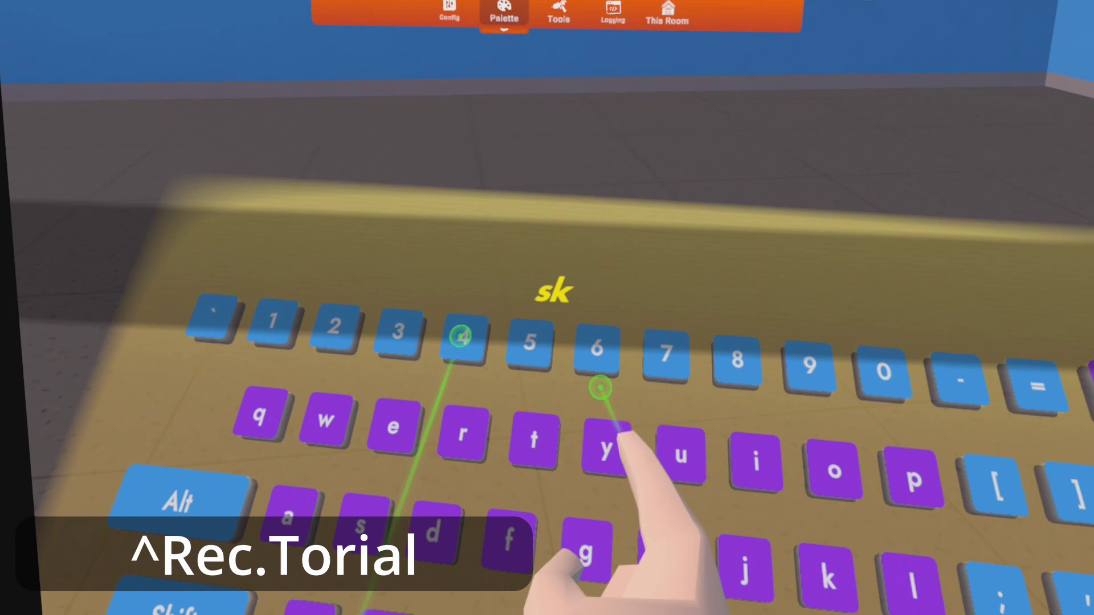
pyautogui.write('y')
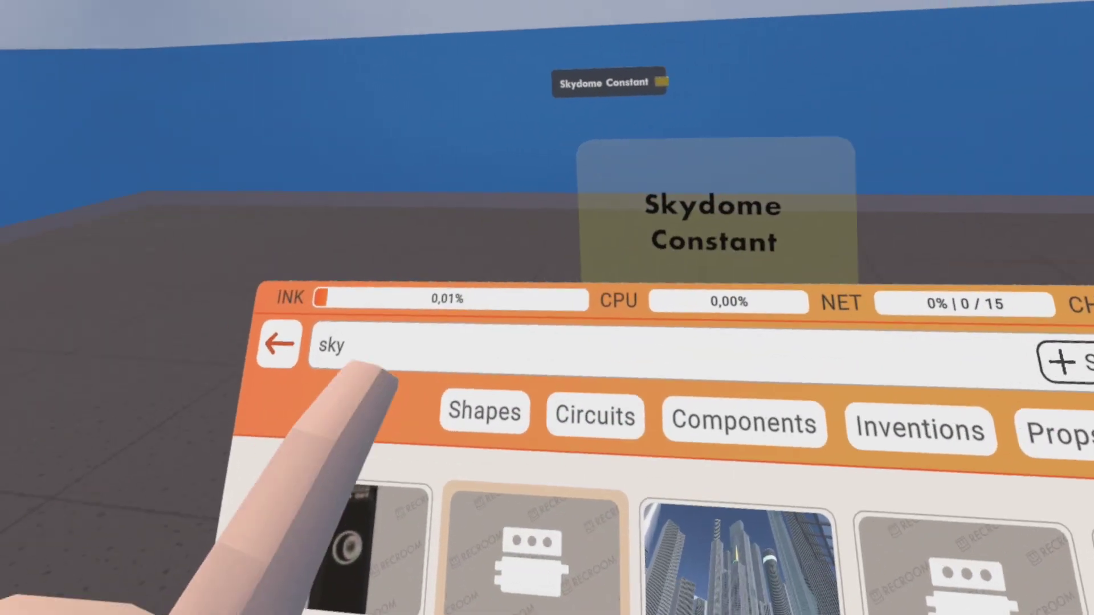
# Search the palette for "sun" and place a Sun Constant chip beside the Skydome Constant, plus a Sun Direction object
pyautogui.click(249, 256)
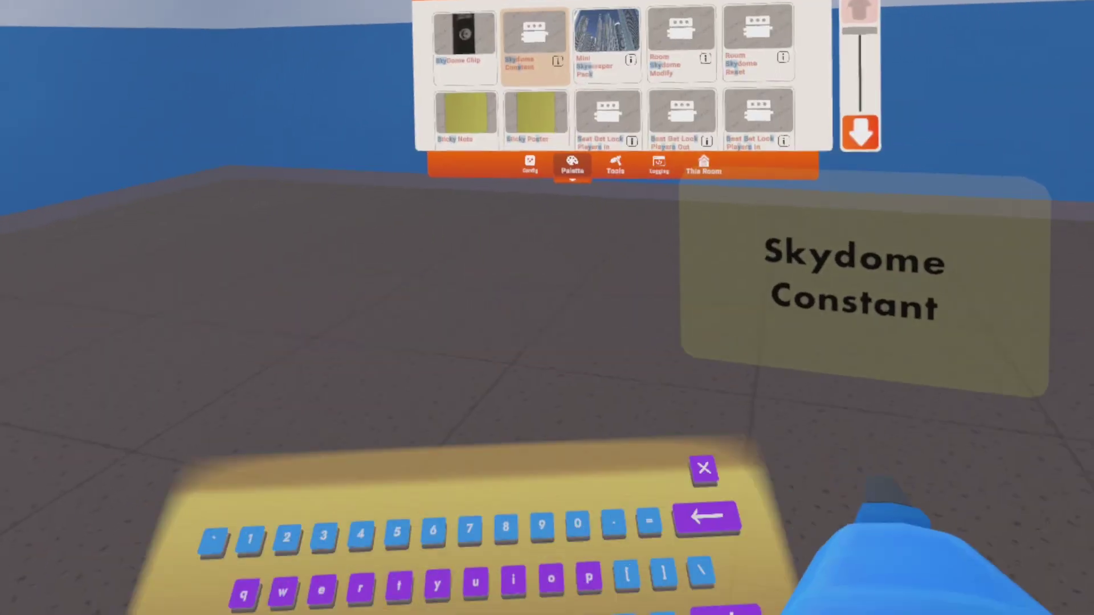
pyautogui.click(645, 331)
pyautogui.press('BackSpace')
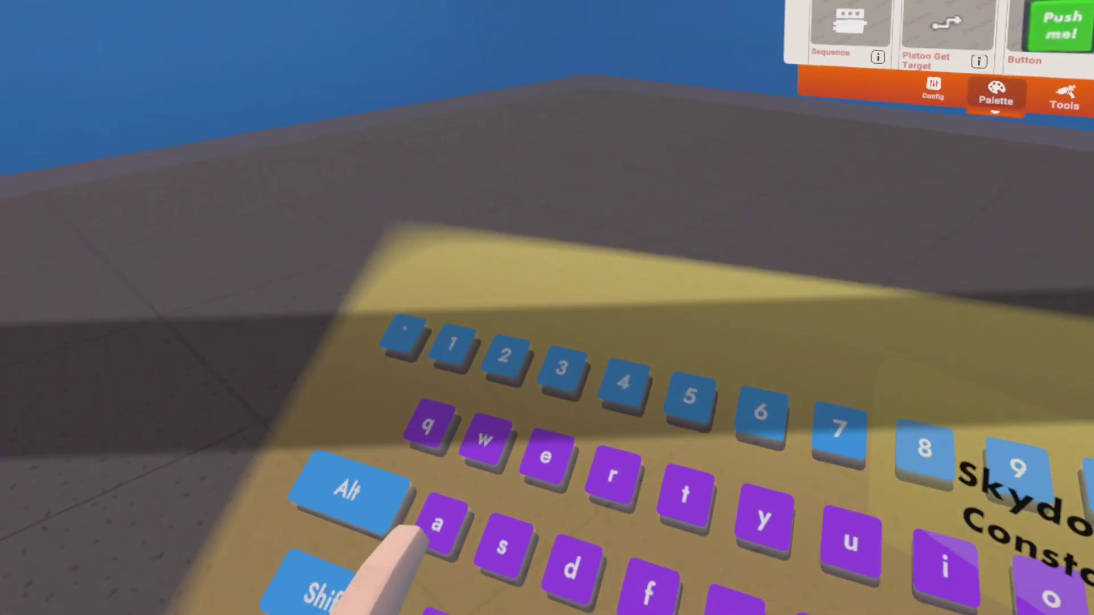
pyautogui.write('un')
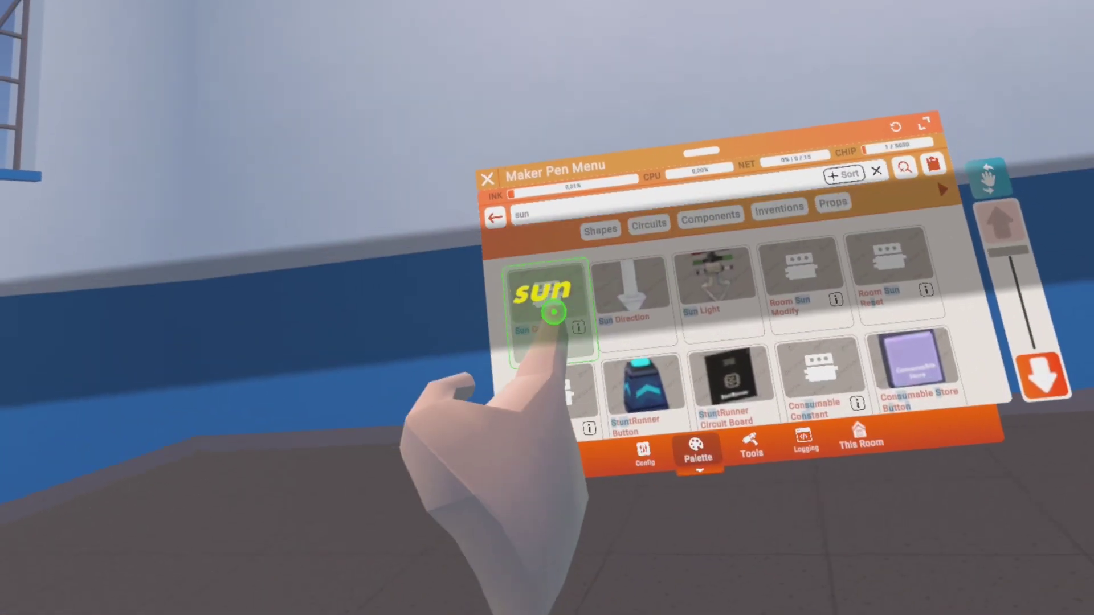
pyautogui.click(553, 312)
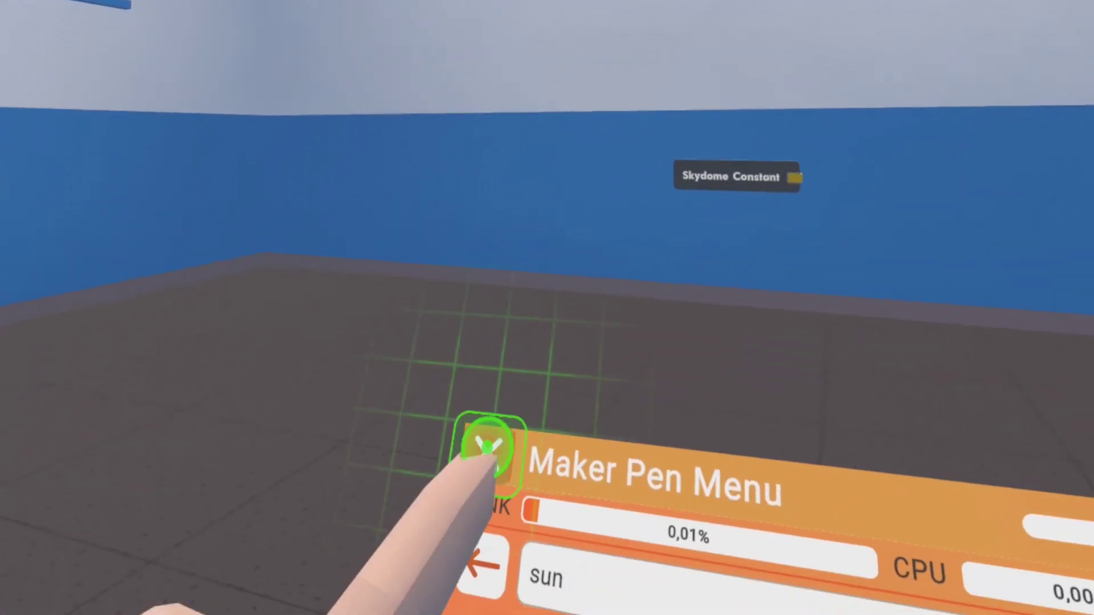
pyautogui.click(487, 179)
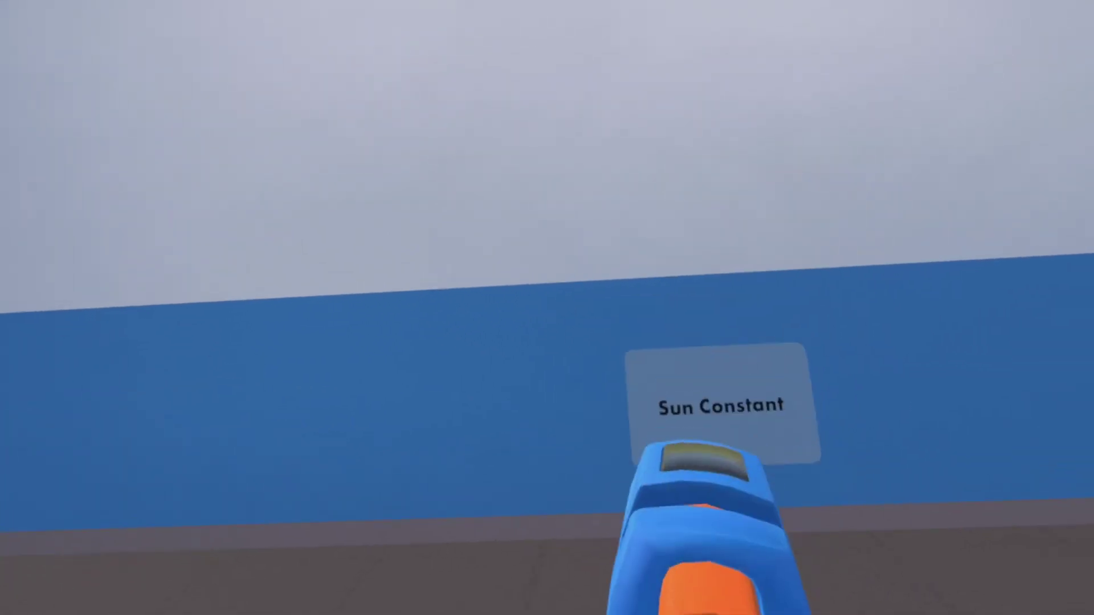
pyautogui.click(751, 291)
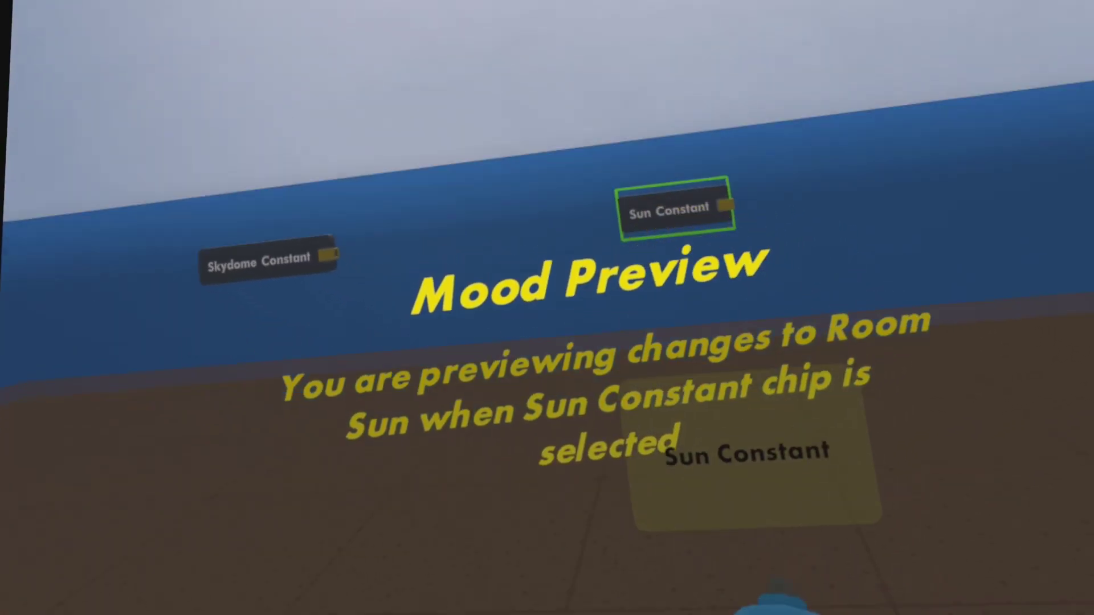
pyautogui.press('r')
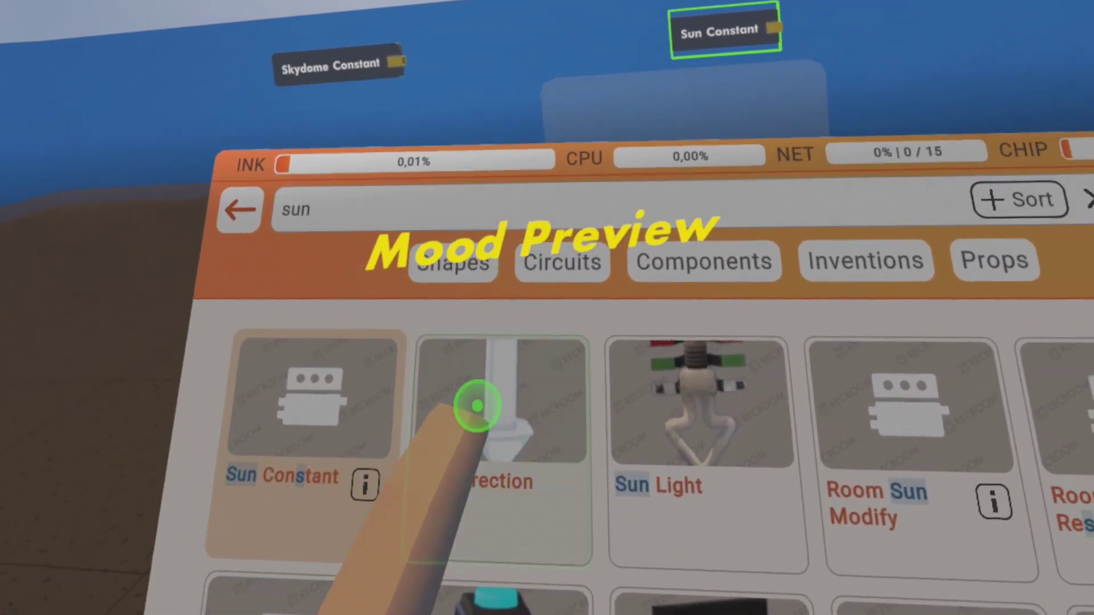
pyautogui.click(507, 401)
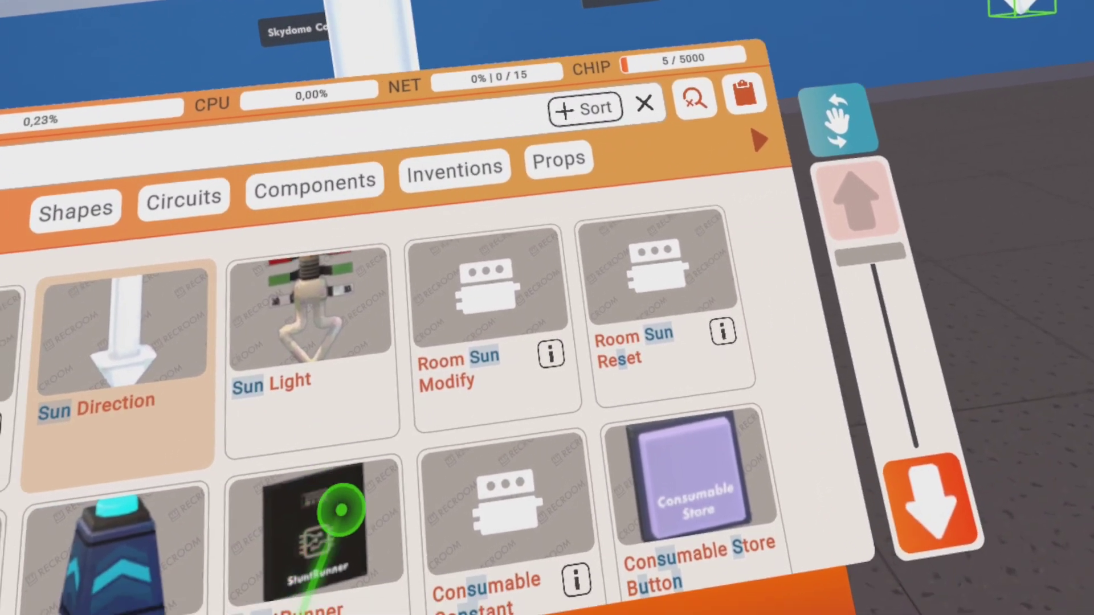
# Search the palette for "button" and place a Button beside the Skydome Constant chip
pyautogui.scroll(-2, 394, 199)
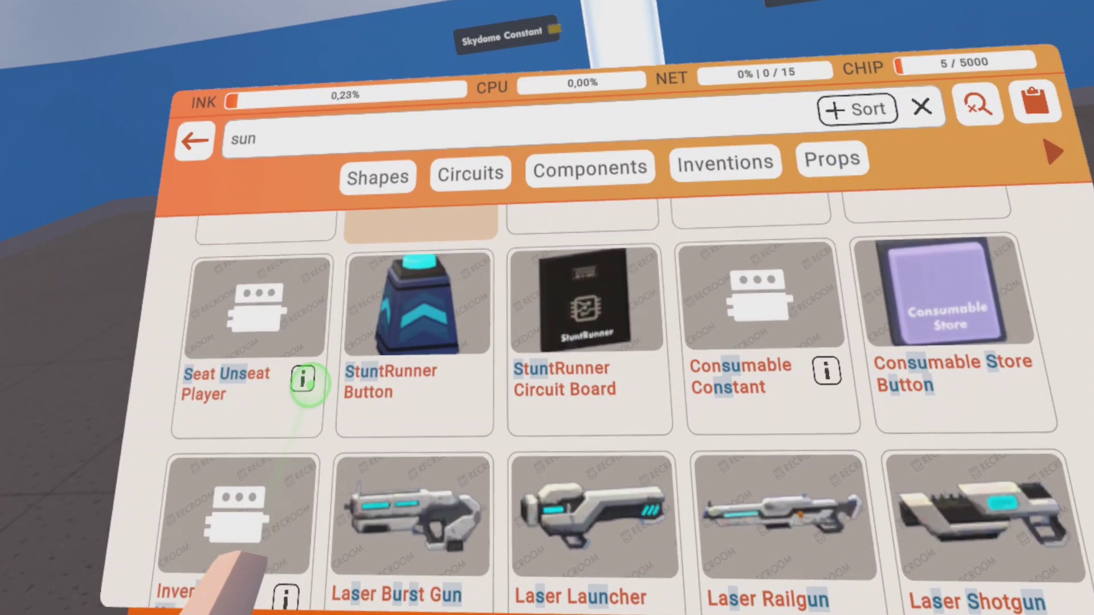
pyautogui.scroll(2, 309, 385)
pyautogui.click(406, 266)
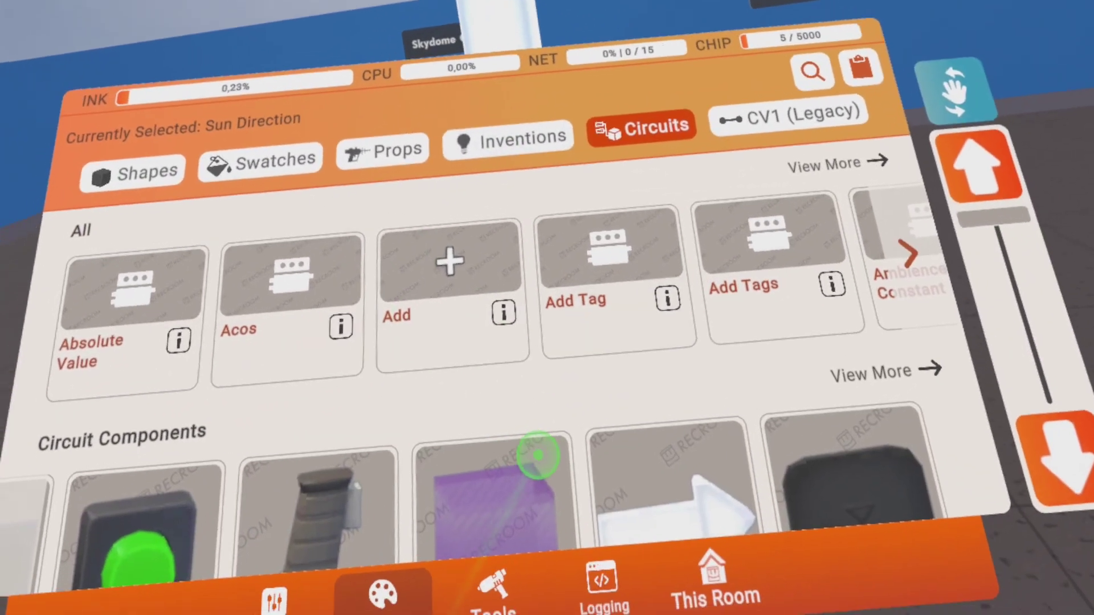
pyautogui.click(494, 593)
pyautogui.click(382, 594)
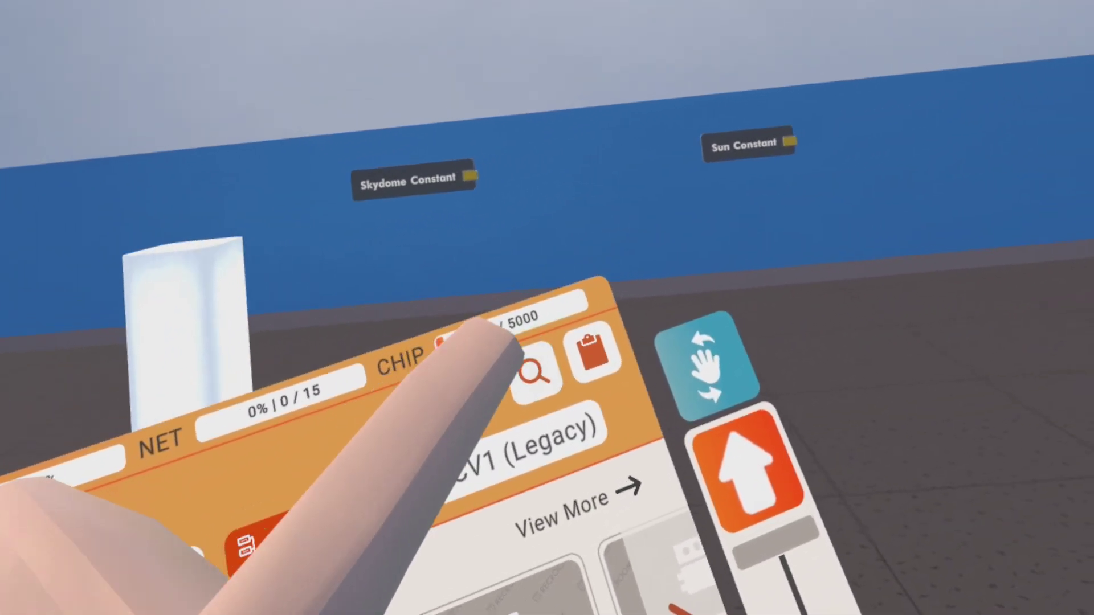
pyautogui.click(534, 372)
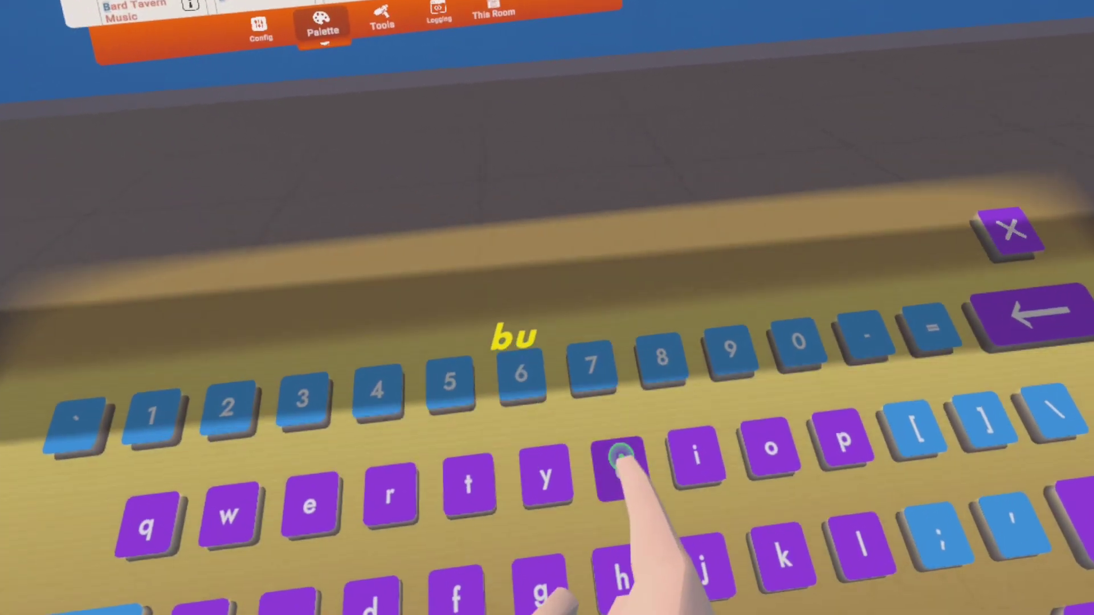
pyautogui.write('butto')
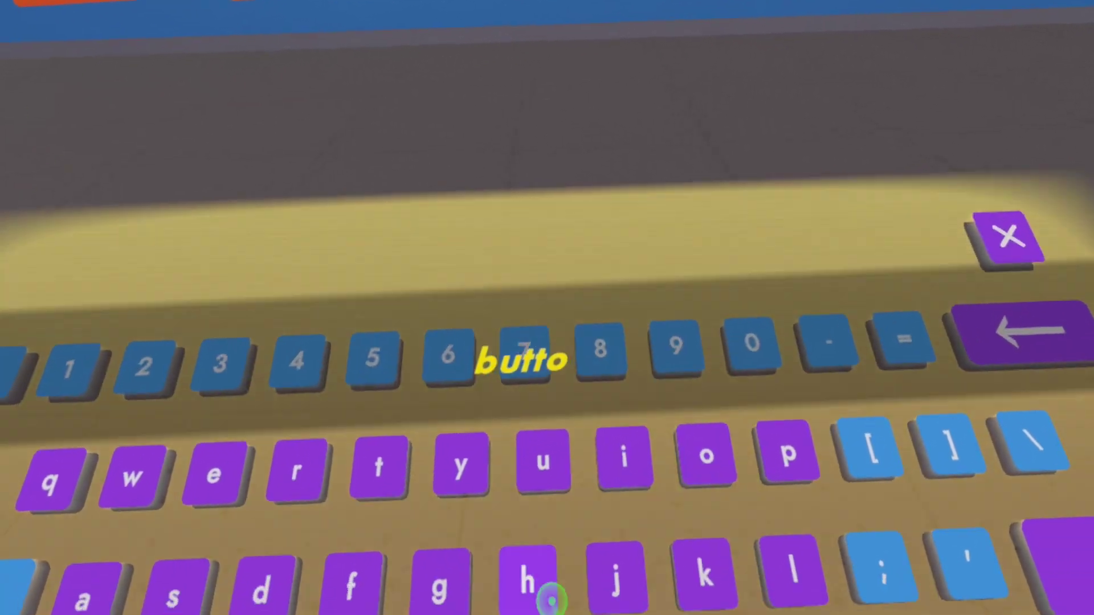
pyautogui.write('n')
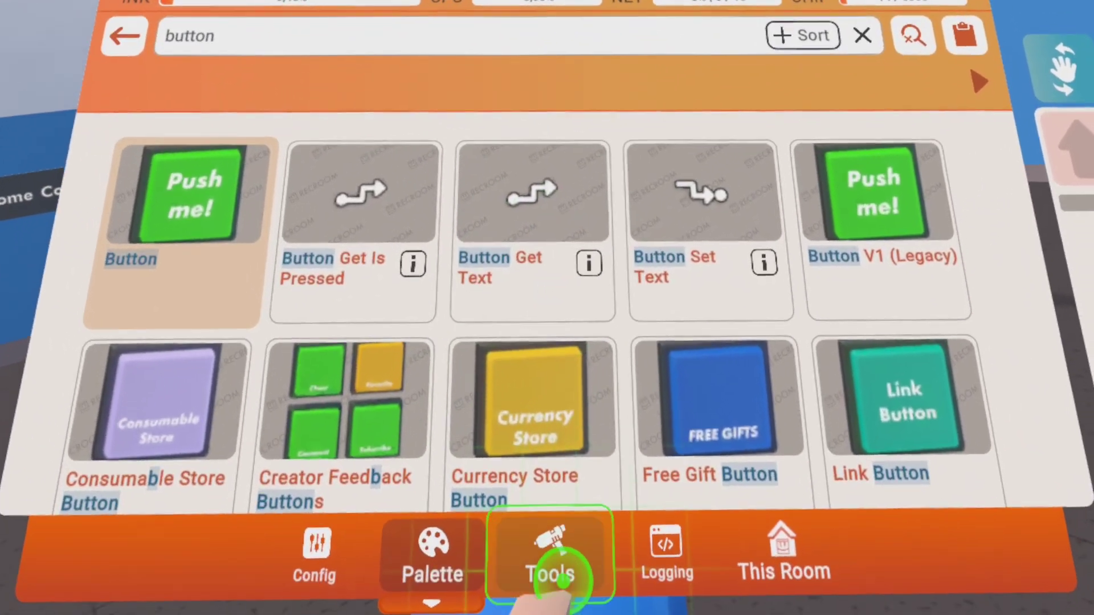
# Unfreeze the room's surrounding walls and delete them to open the space to the sky
pyautogui.click(551, 574)
pyautogui.click(407, 355)
pyautogui.click(489, 256)
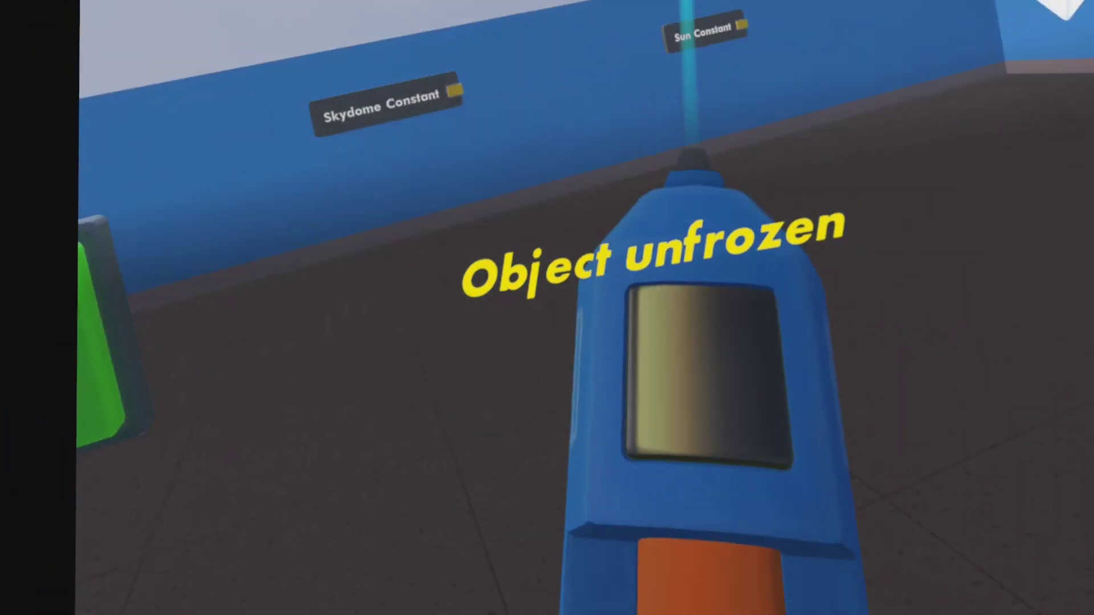
pyautogui.press('Tab')
pyautogui.click(291, 433)
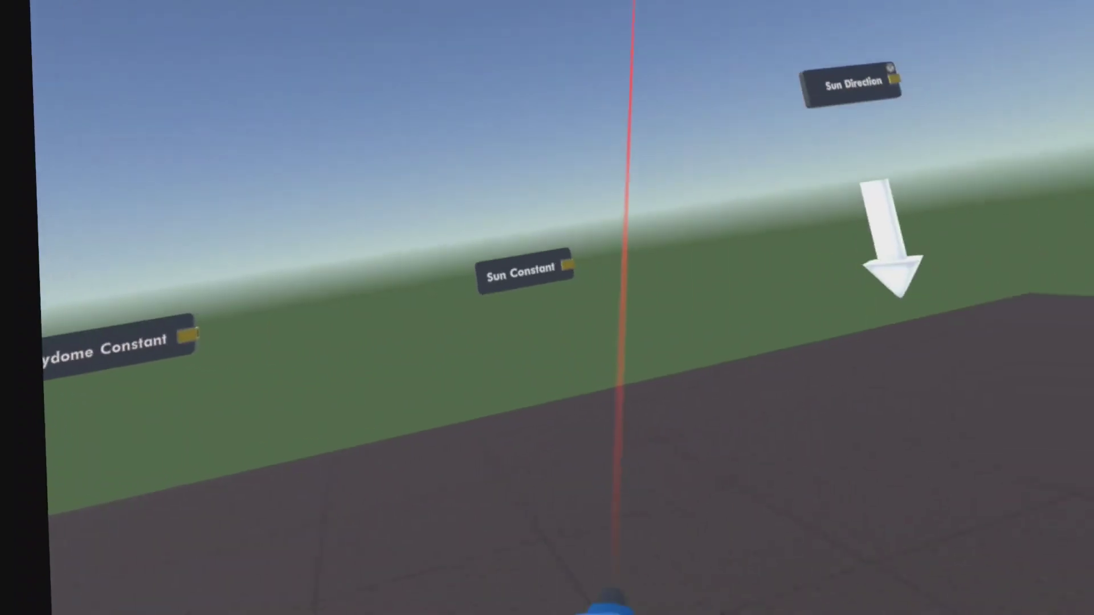
# Preview the room mood of the Sun Constant and Skydome Constant chips alternately with the Configure tool
pyautogui.press('Escape')
pyautogui.click(524, 379)
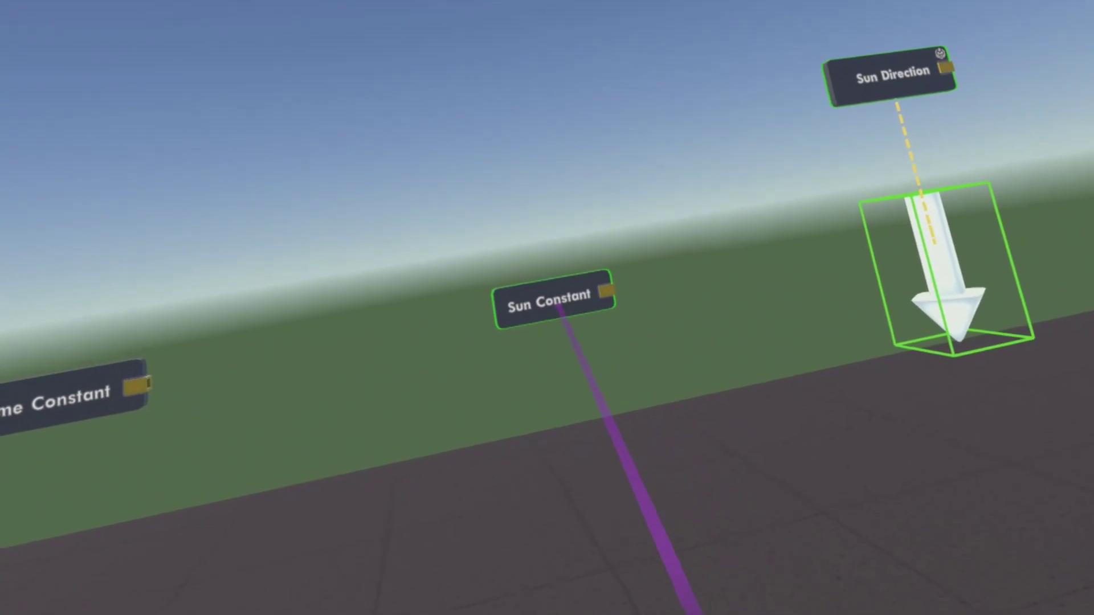
pyautogui.click(560, 305)
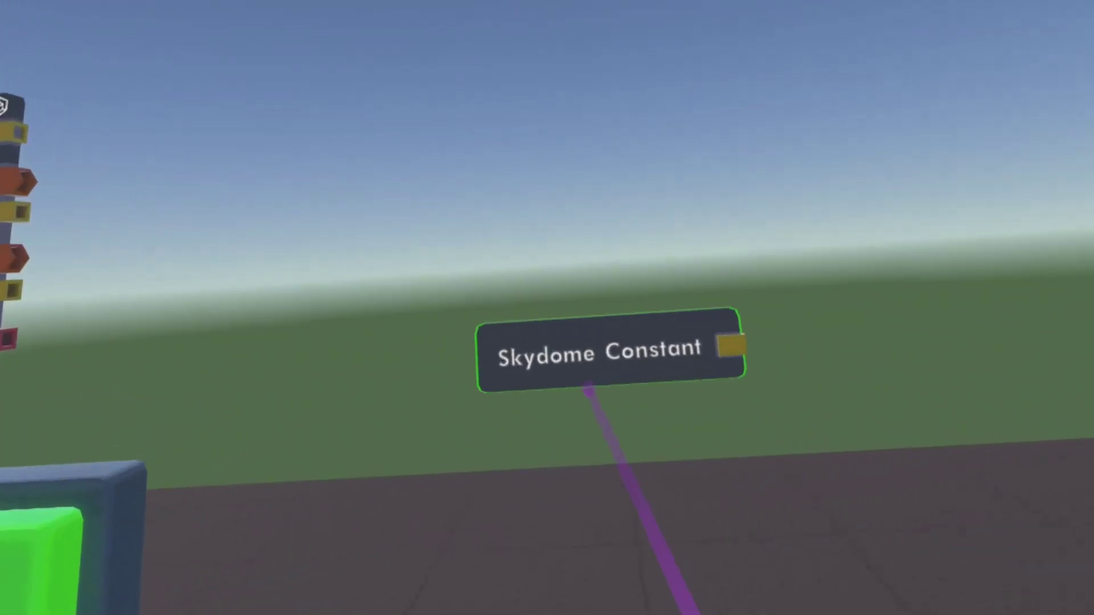
pyautogui.click(588, 391)
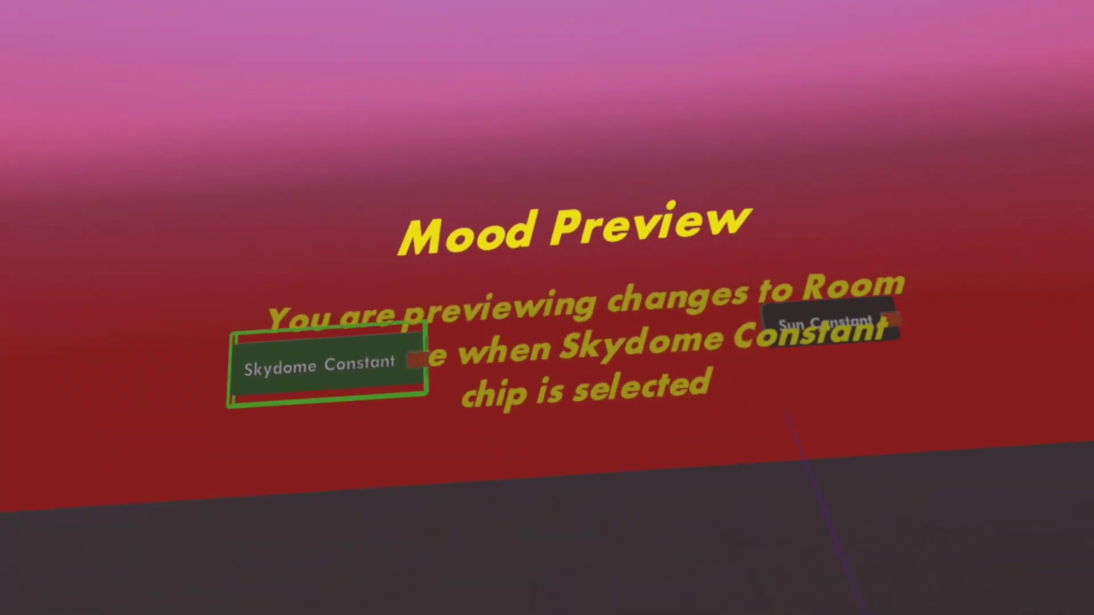
pyautogui.click(700, 341)
pyautogui.click(777, 436)
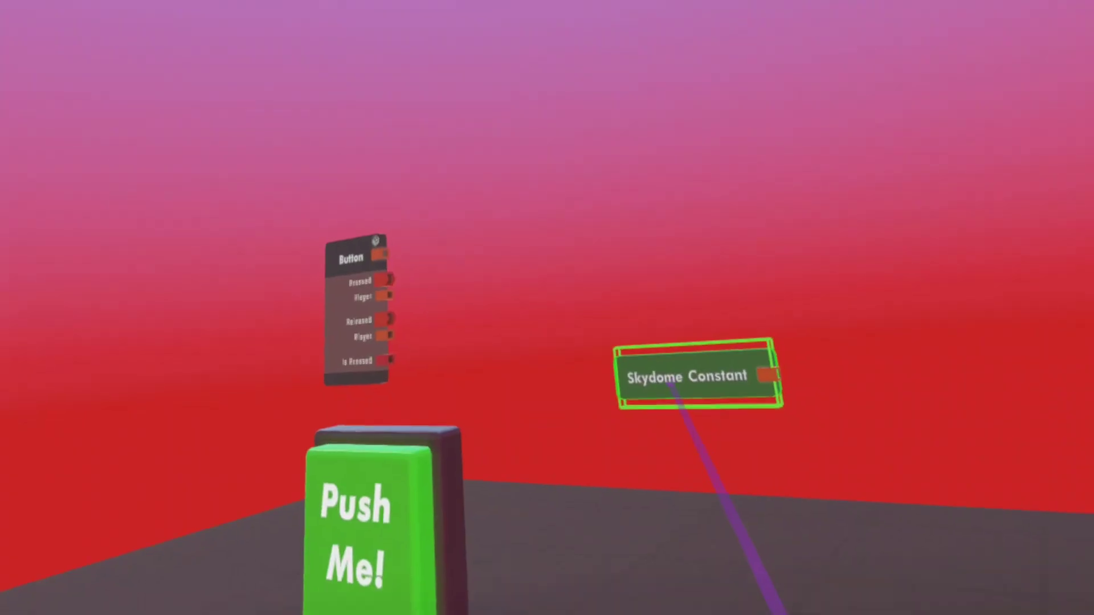
pyautogui.click(786, 376)
pyautogui.click(533, 343)
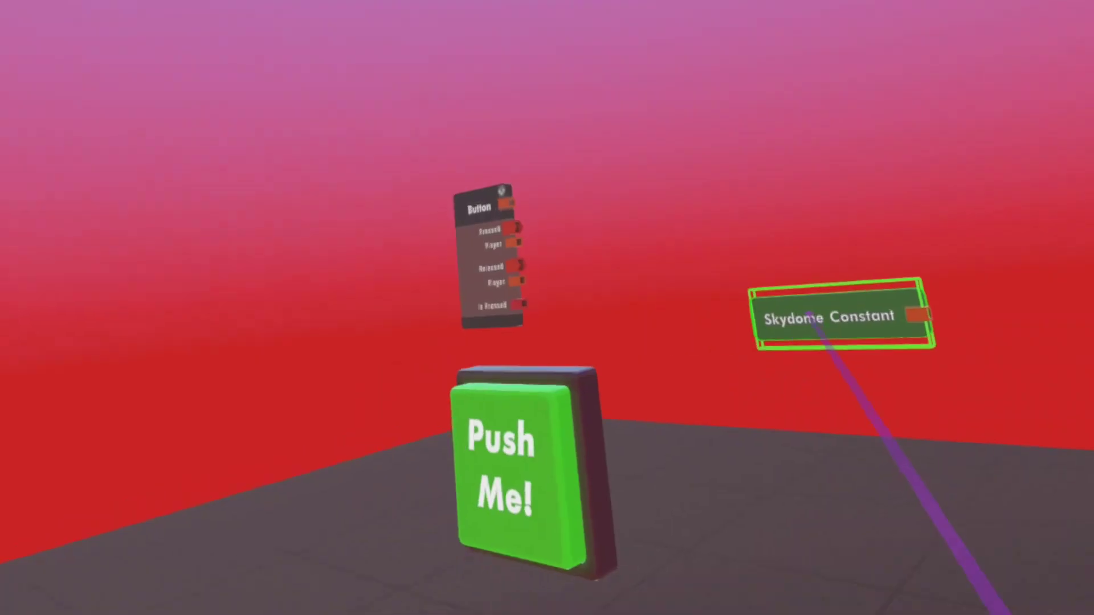
pyautogui.click(815, 370)
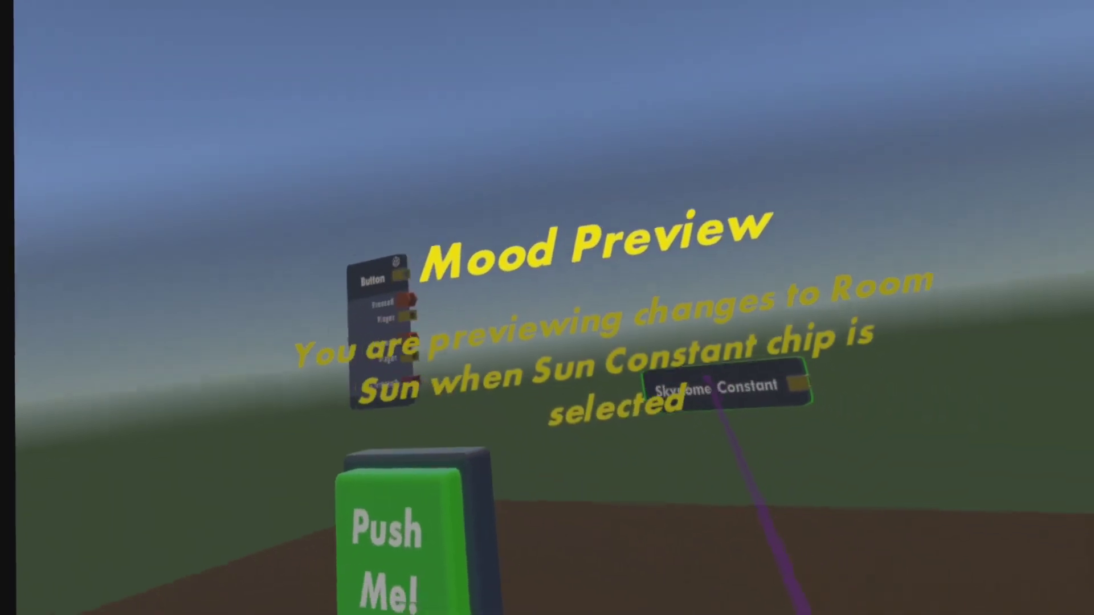
pyautogui.click(707, 380)
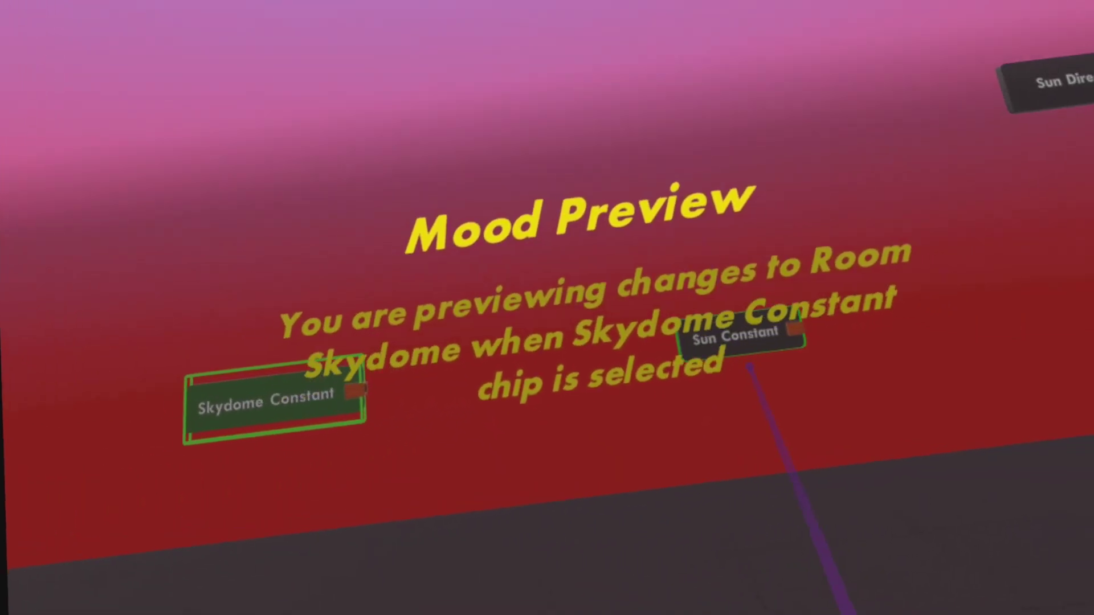
pyautogui.click(723, 353)
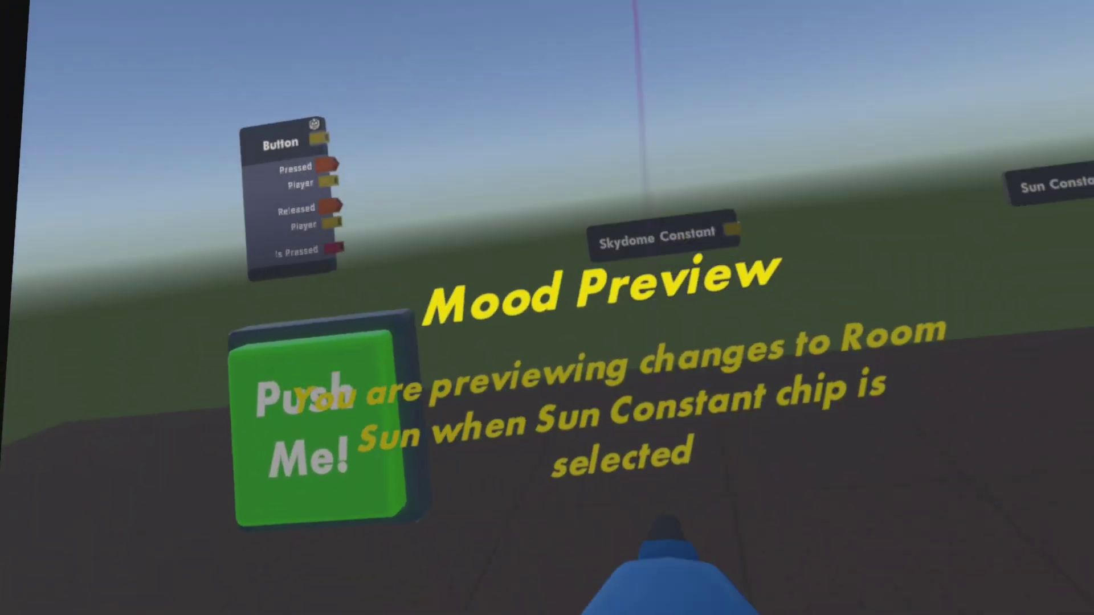
# Replace the palette's "button" search text with "sky"
pyautogui.press('Tab')
pyautogui.click(547, 600)
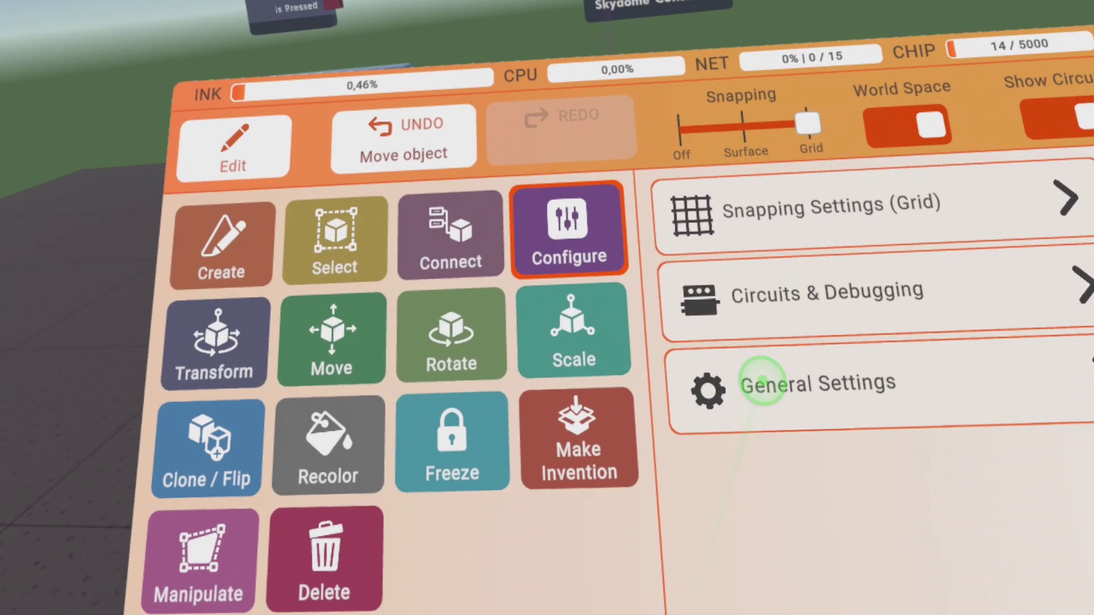
pyautogui.click(222, 246)
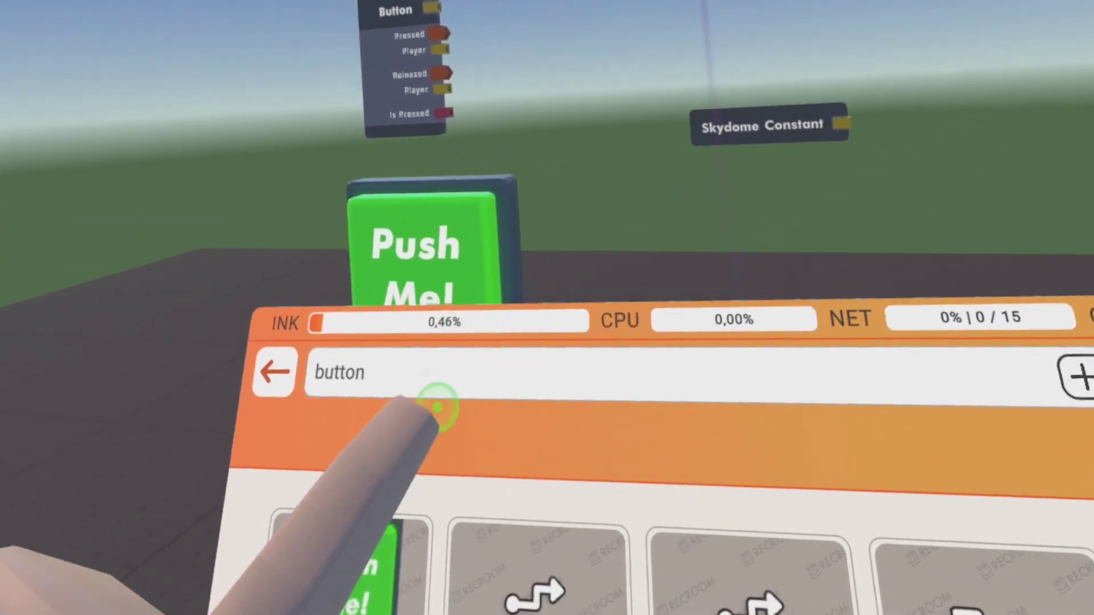
pyautogui.click(437, 407)
pyautogui.press('BackSpace')
pyautogui.press('BackSpace')
pyautogui.press('BackSpace')
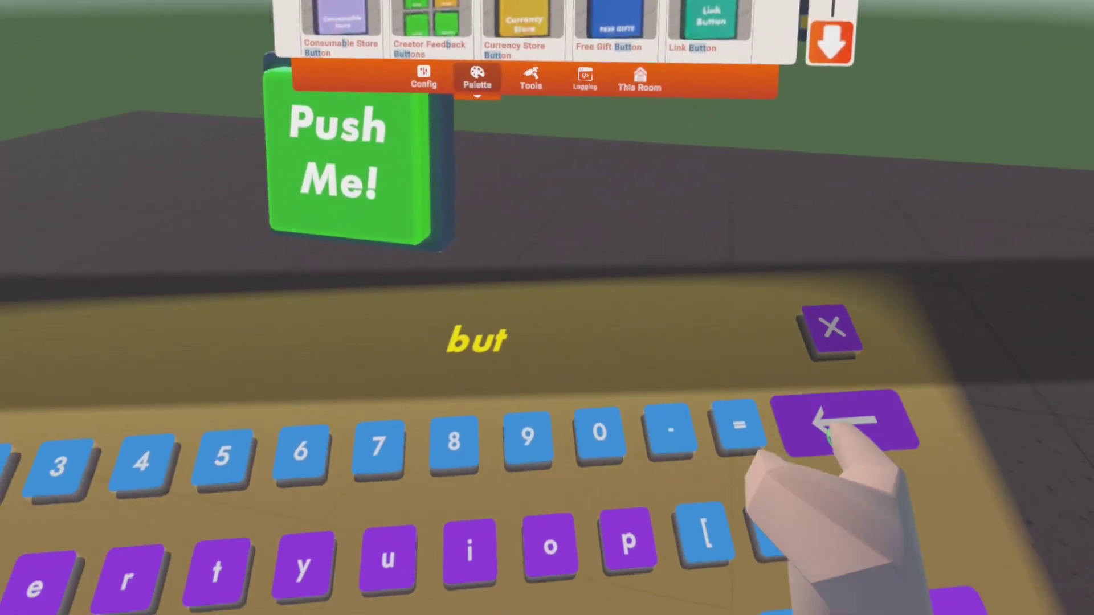
pyautogui.press('BackSpace')
pyautogui.press('BackSpace')
pyautogui.press('BackSpace')
pyautogui.write('s')
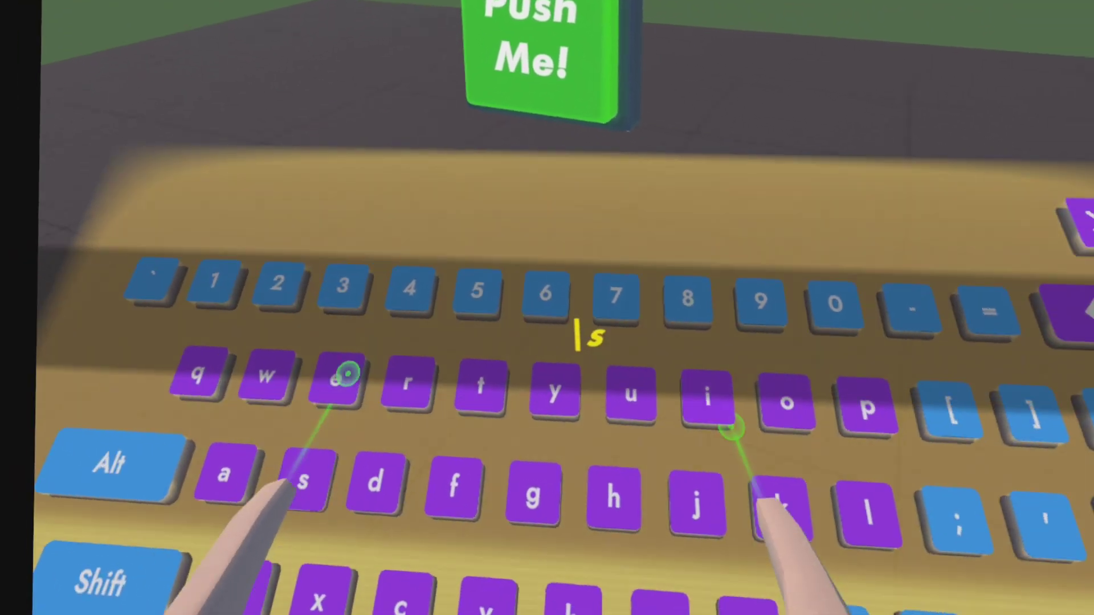
pyautogui.write('ky')
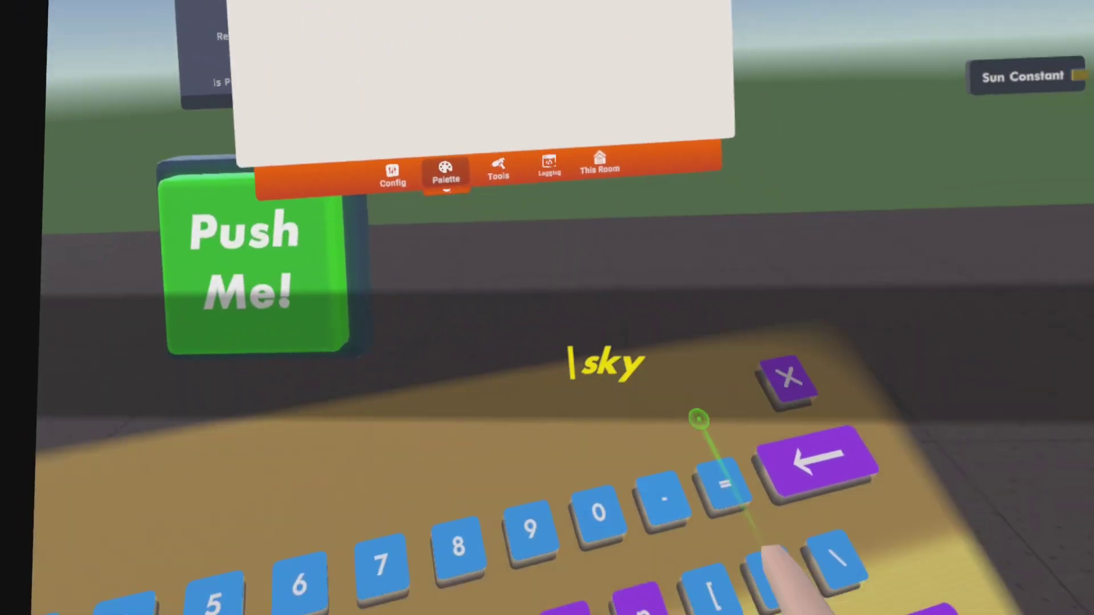
# Enter the "sky" search again and place a Room Skydome Modify chip above the Skydome Constant
pyautogui.press('BackSpace')
pyautogui.press('BackSpace')
pyautogui.press('BackSpace')
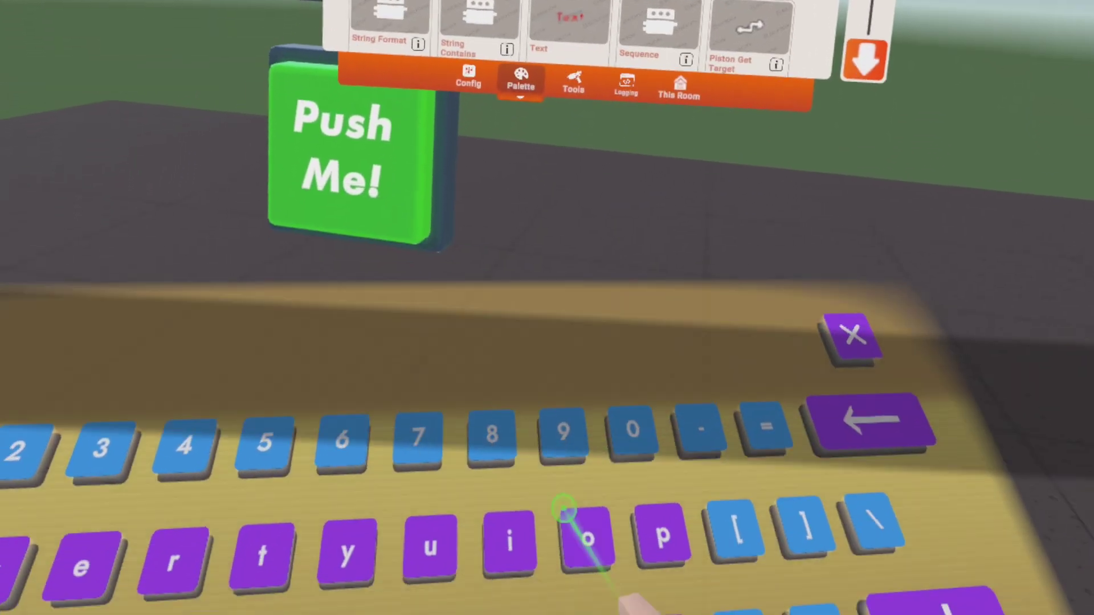
pyautogui.write('sky')
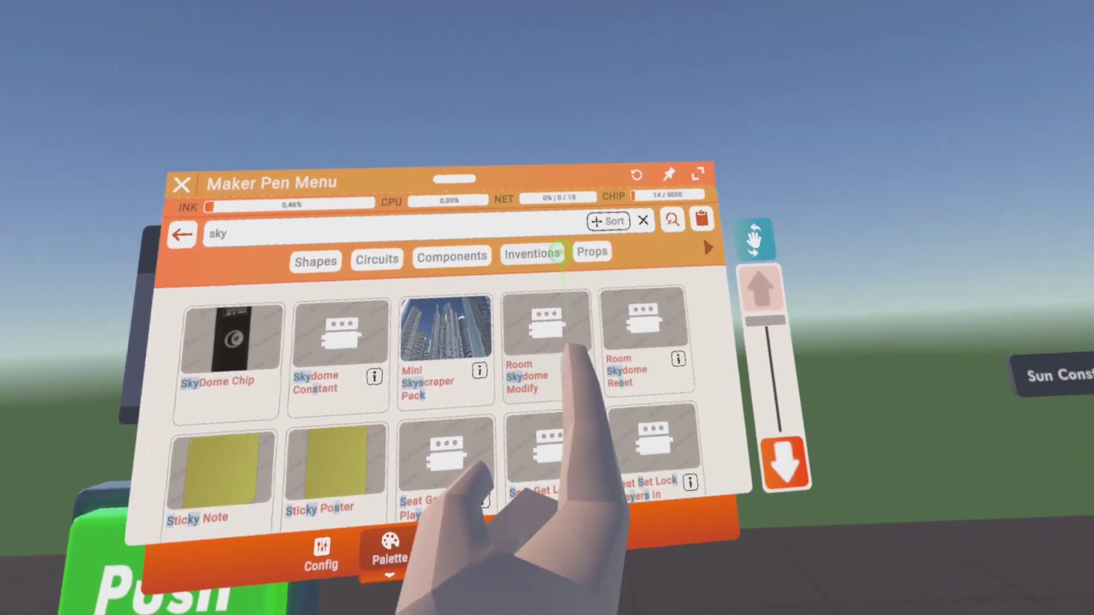
pyautogui.click(573, 310)
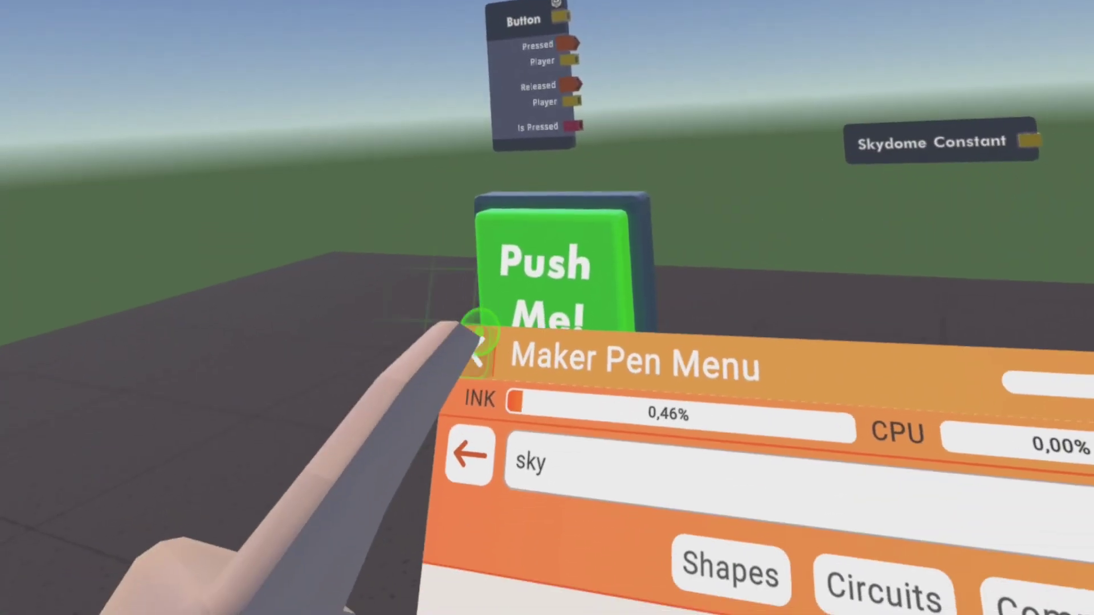
pyautogui.click(476, 342)
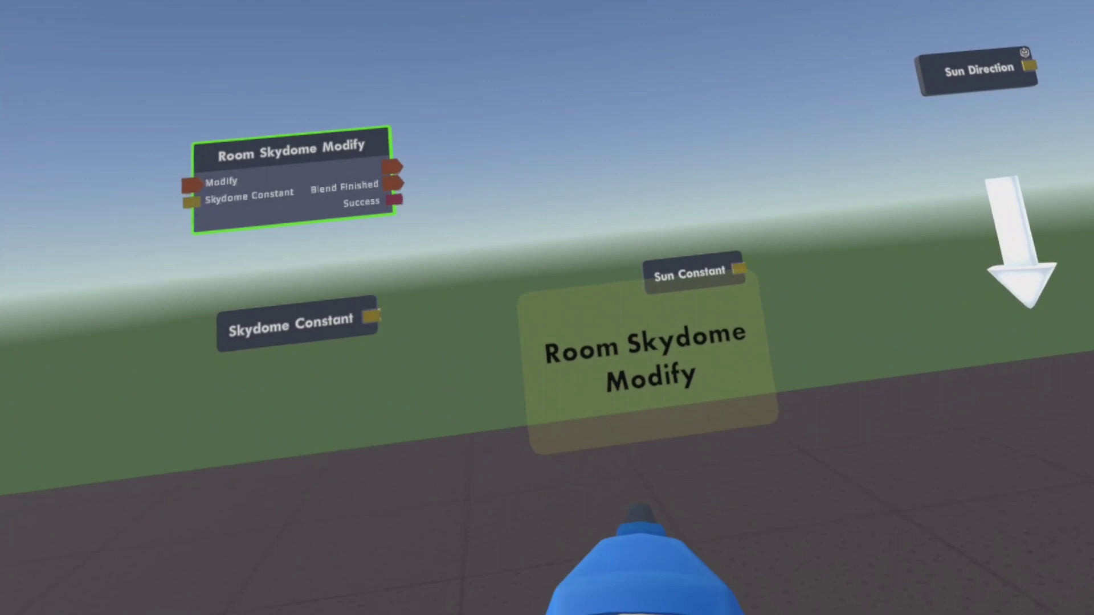
# Replace the palette's search text with "sun" and place a Room Sun Modify chip above the Sun Constant
pyautogui.press('Tab')
pyautogui.click(365, 302)
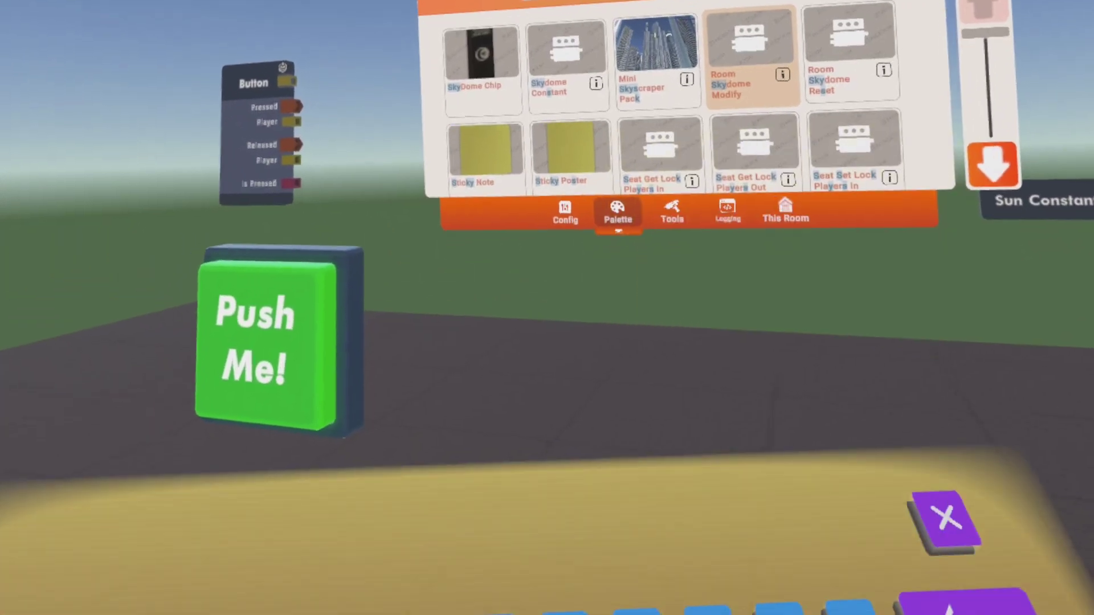
pyautogui.click(793, 472)
pyautogui.click(833, 472)
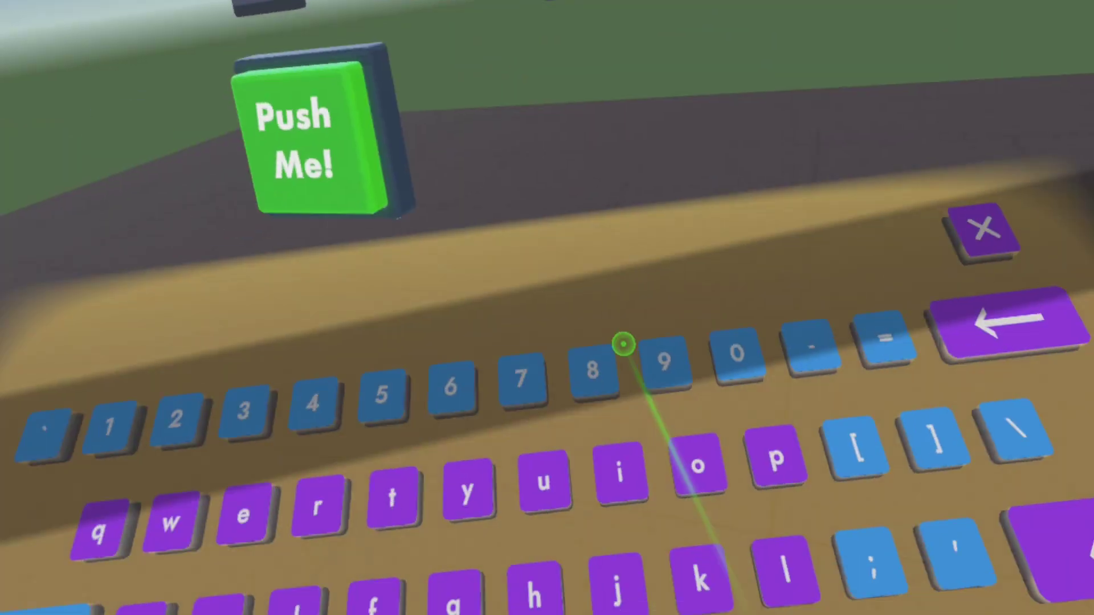
pyautogui.write('un')
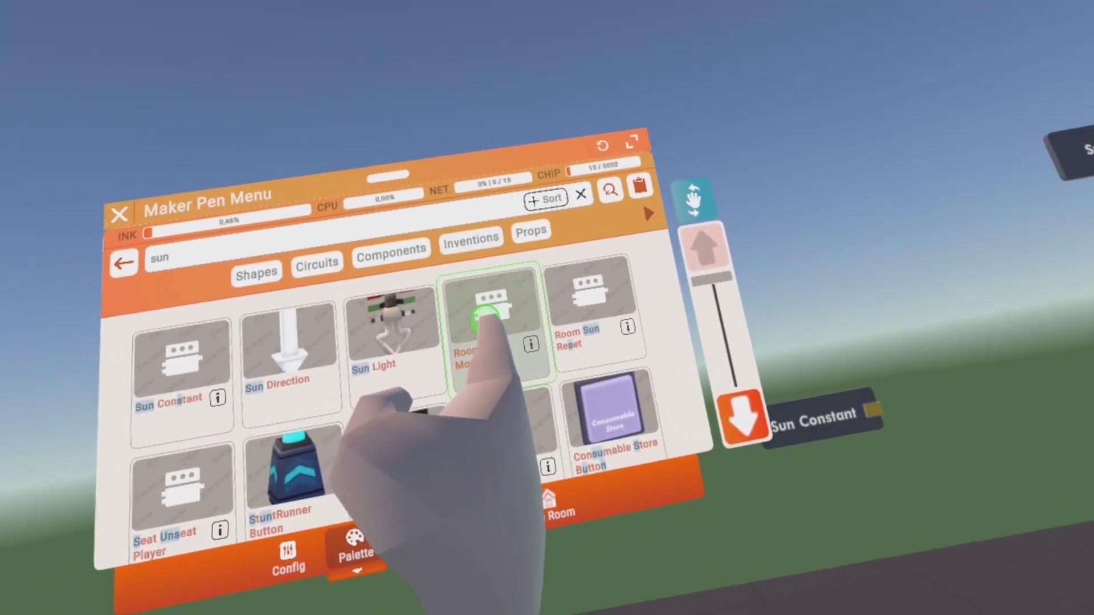
pyautogui.click(531, 251)
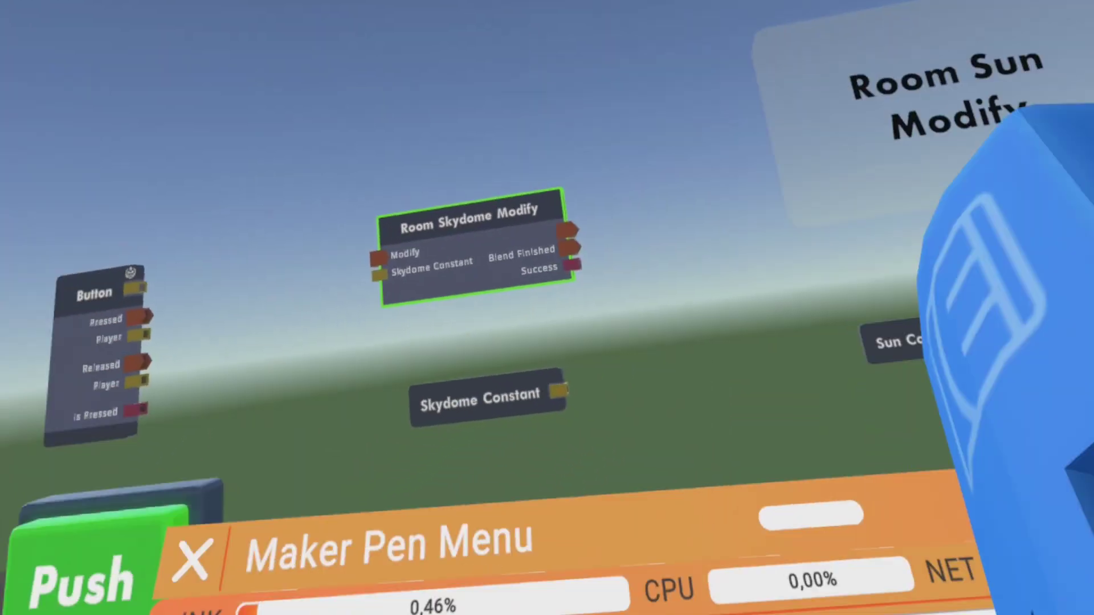
pyautogui.click(192, 560)
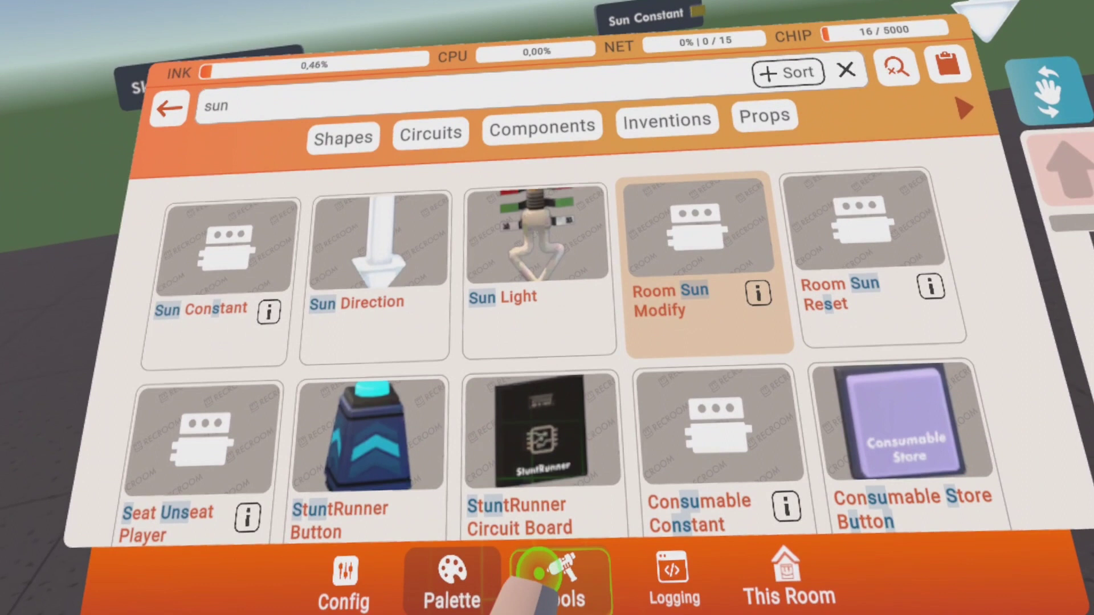
# Wire the Button's Pressed output to Room Skydome Modify's Modify input and connect the Skydome Constant to that chip with the Connect tool
pyautogui.click(549, 579)
pyautogui.click(453, 234)
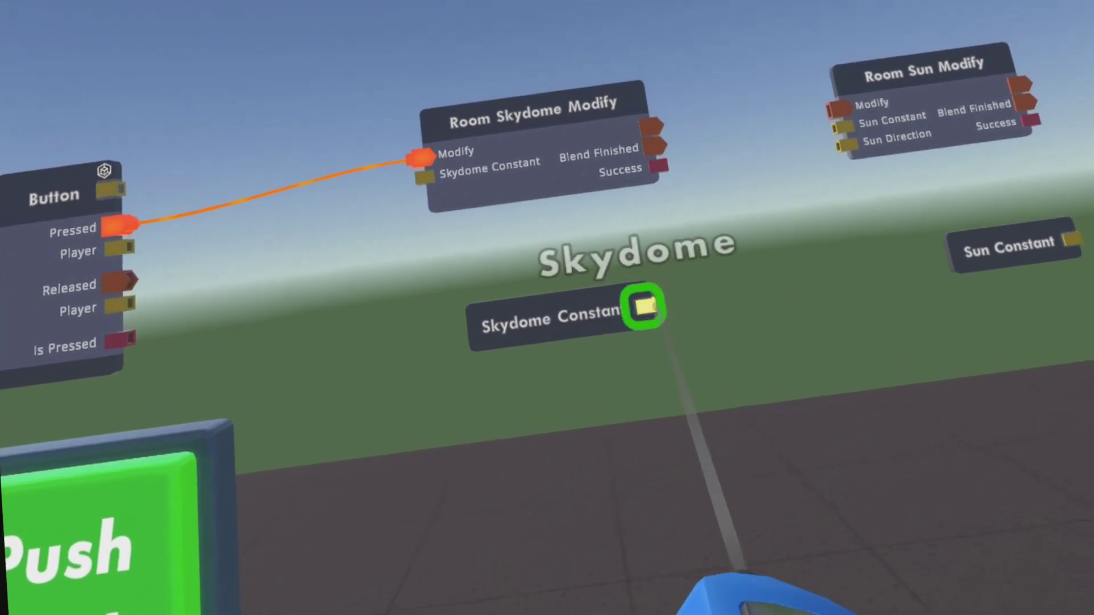
pyautogui.moveTo(646, 319); pyautogui.dragTo(536, 299)
pyautogui.moveTo(644, 339); pyautogui.dragTo(429, 198)
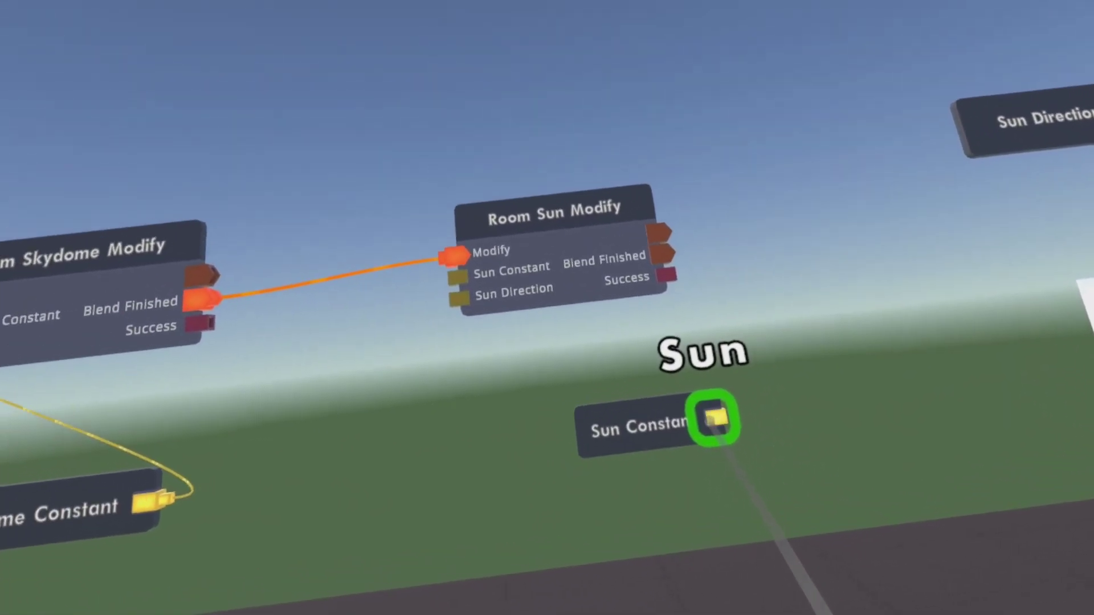
# Connect the Sun Constant and Sun Direction outputs to the matching inputs of the Room Sun Modify chip
pyautogui.click(715, 419)
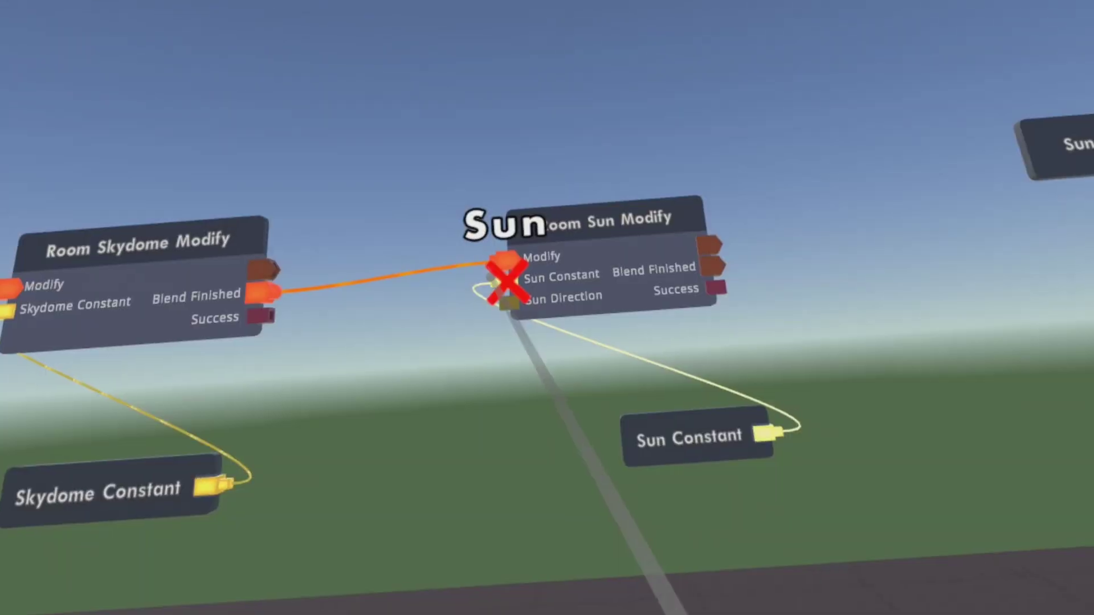
pyautogui.click(502, 279)
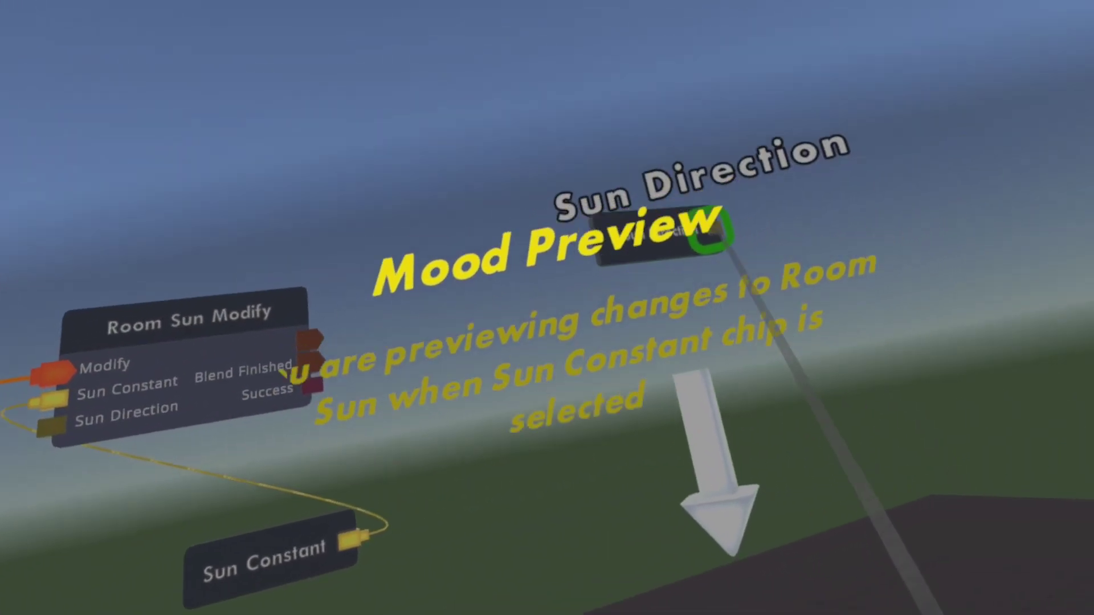
pyautogui.click(711, 234)
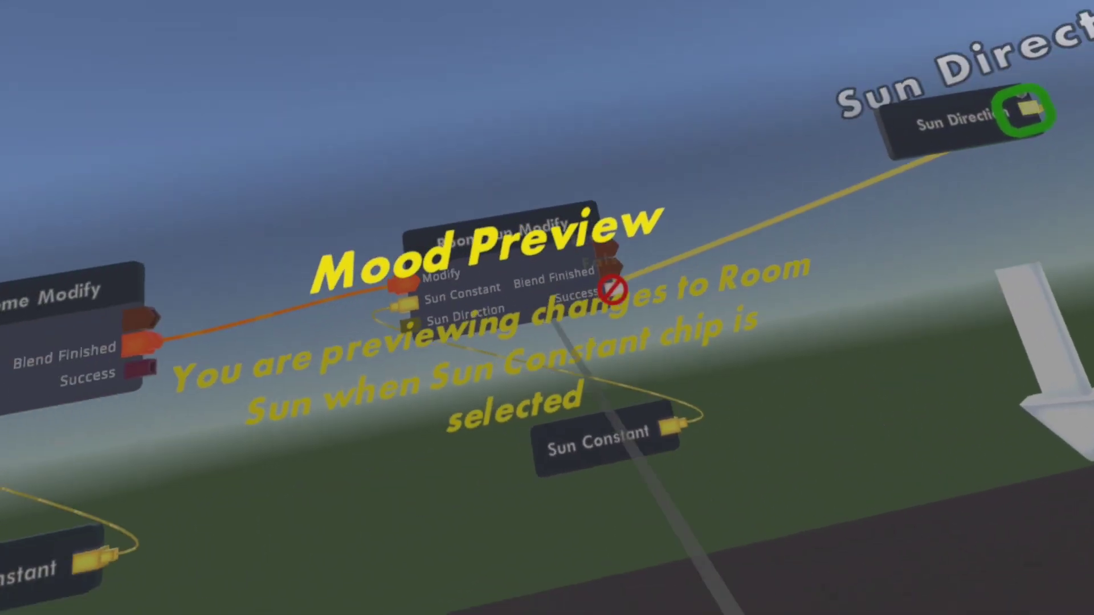
pyautogui.click(494, 292)
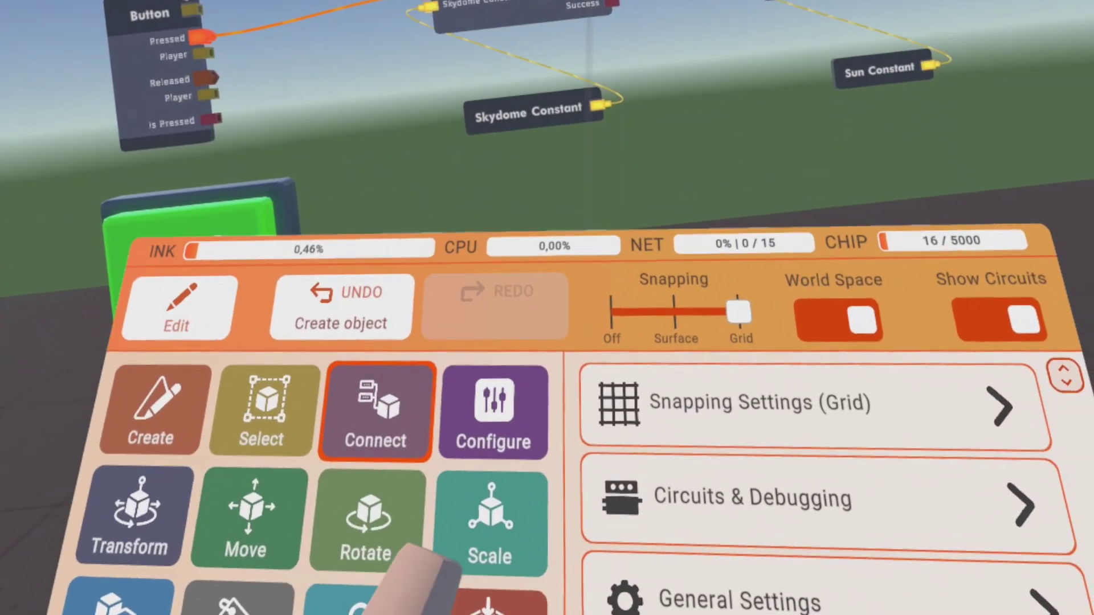
# Configure the Skydome Constant chip with a dark green Ground Top Color and a Sienna Ground Bottom Color
pyautogui.click(614, 495)
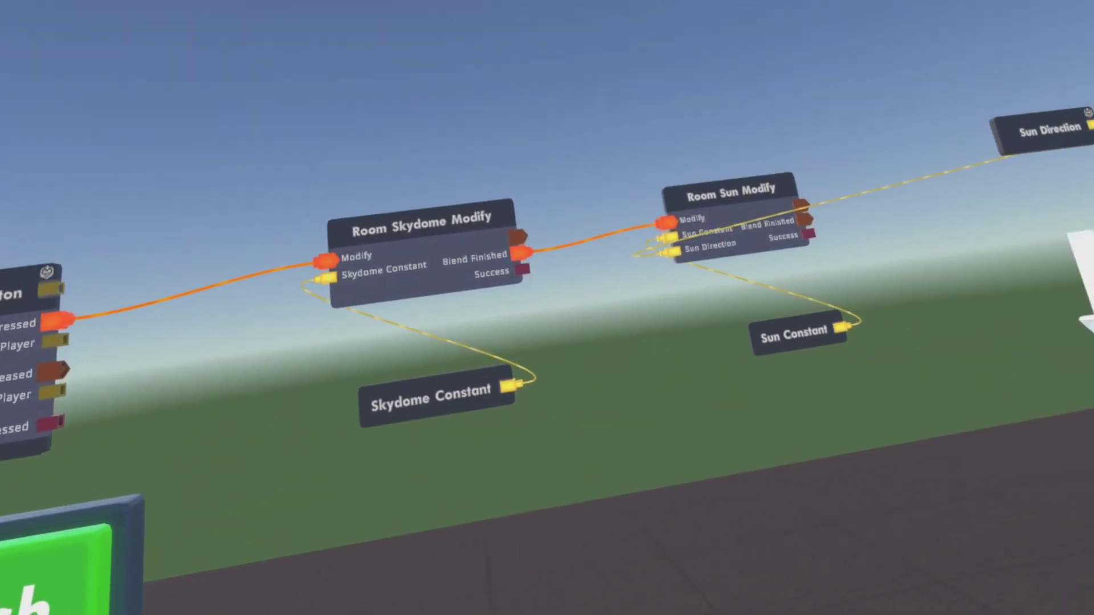
pyautogui.click(469, 485)
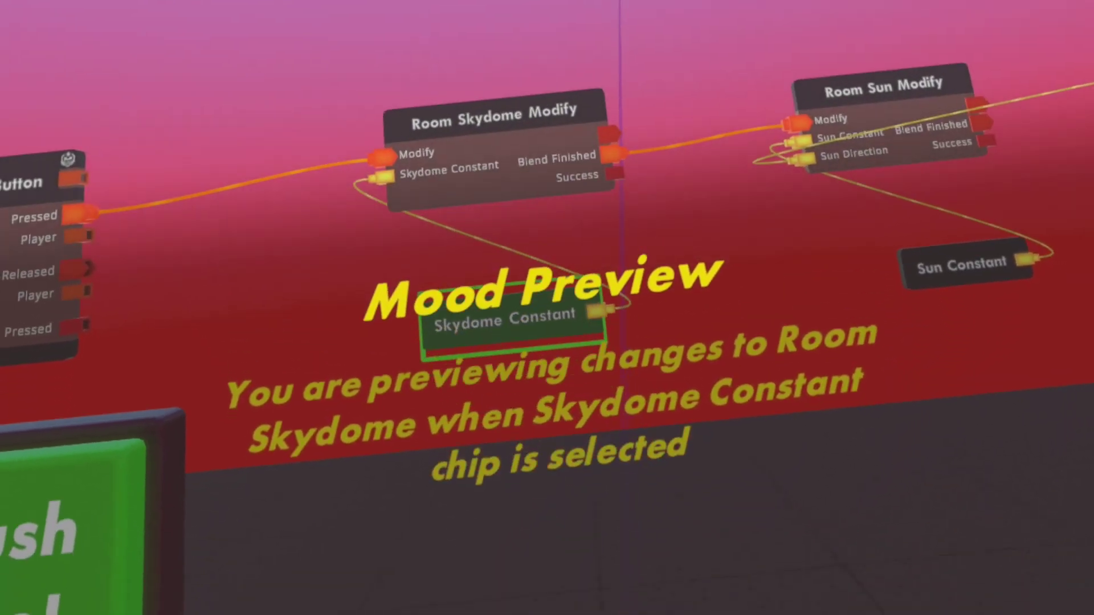
pyautogui.click(469, 486)
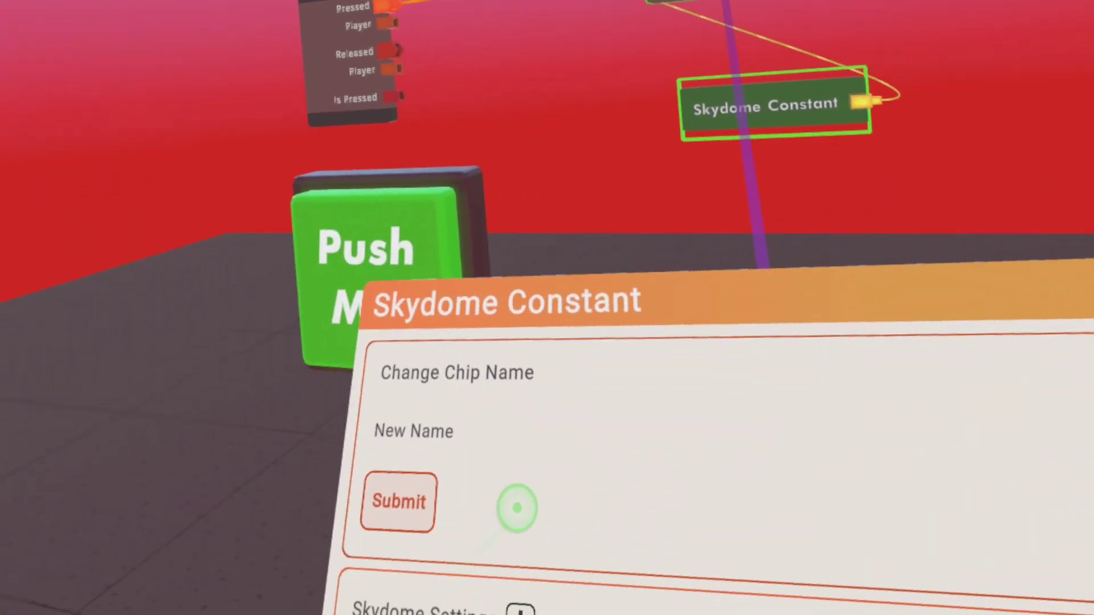
pyautogui.scroll(-3, 506, 450)
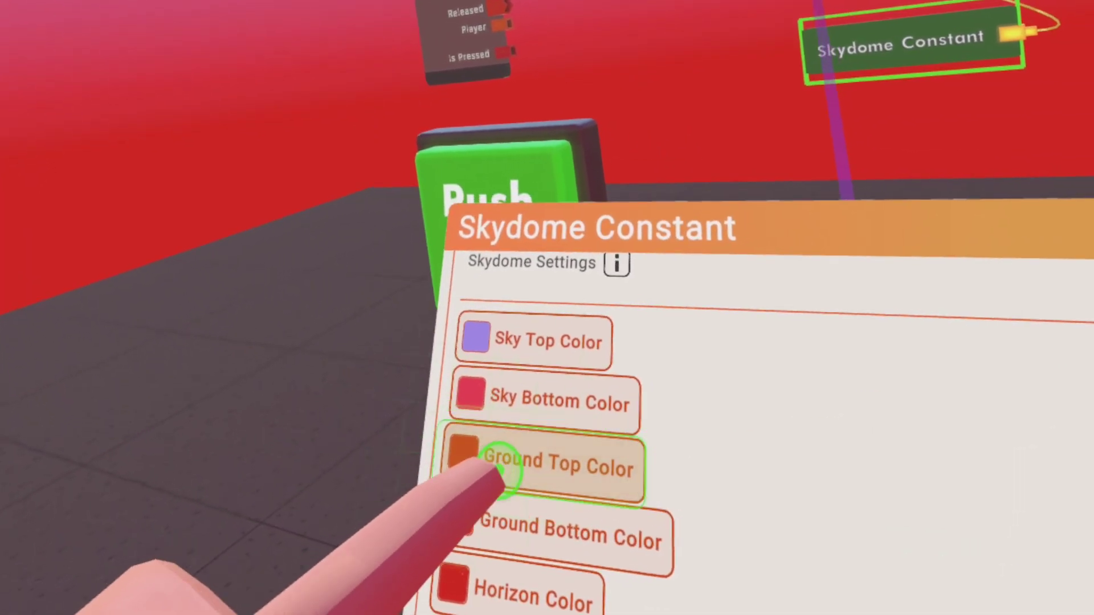
pyautogui.click(502, 472)
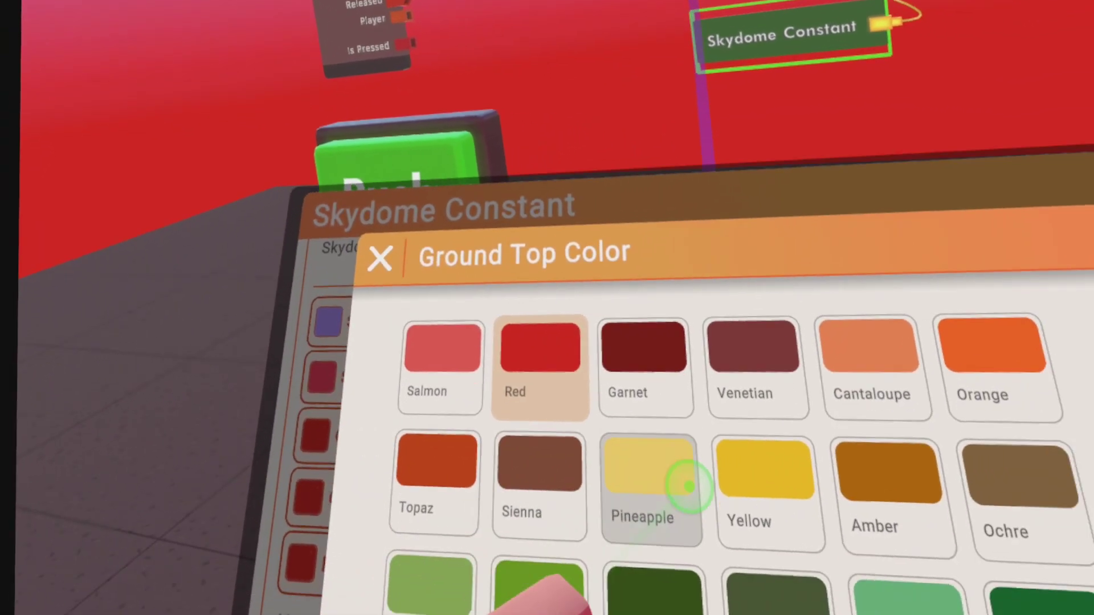
pyautogui.click(617, 577)
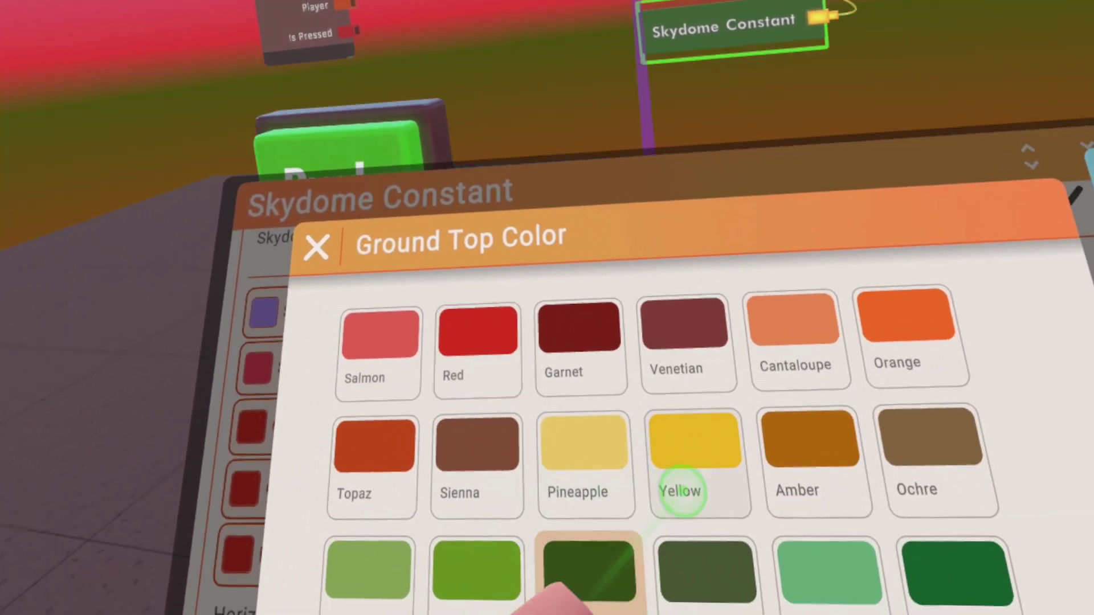
pyautogui.click(712, 584)
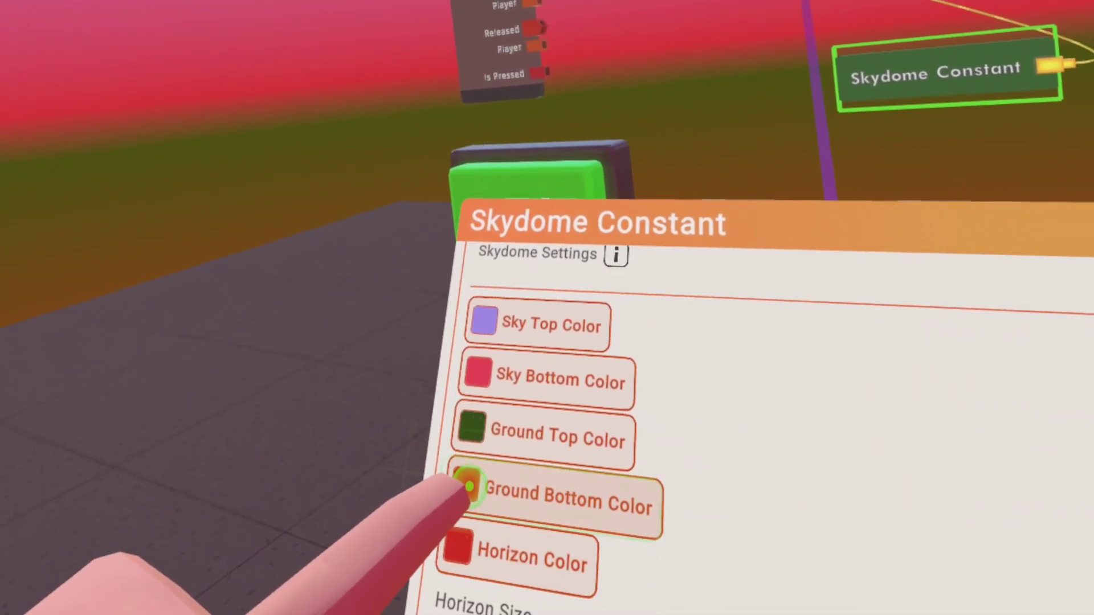
pyautogui.click(468, 486)
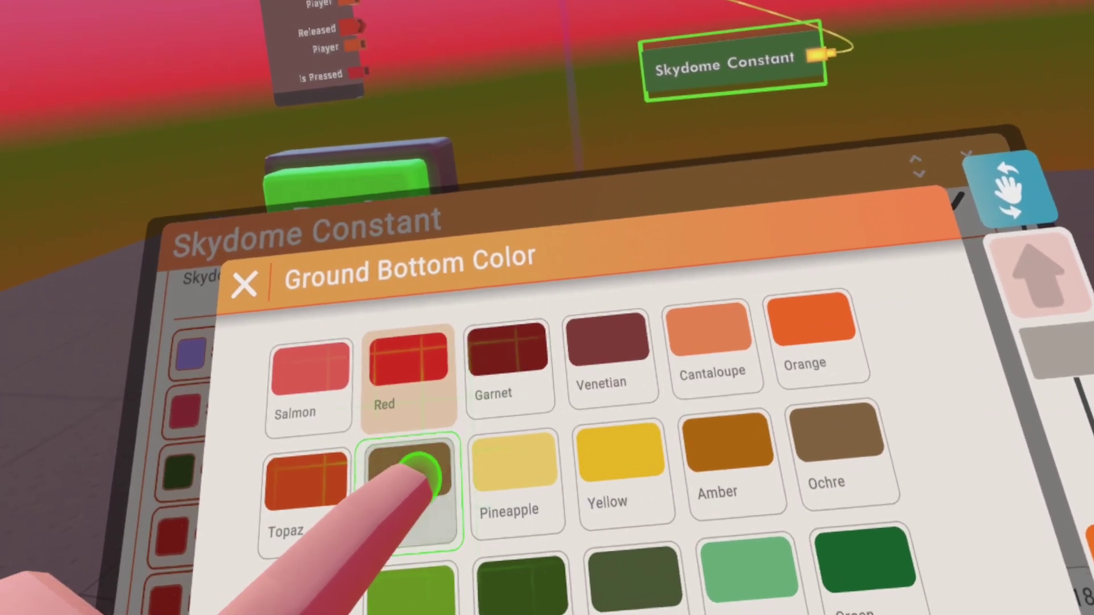
pyautogui.click(419, 476)
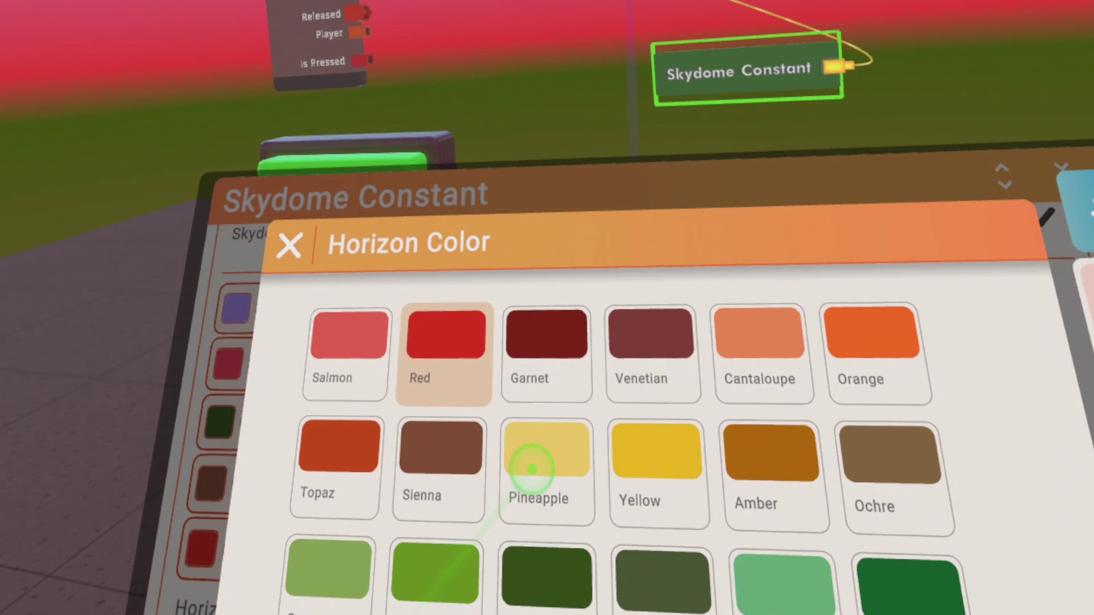
# Set the Skydome Constant's Horizon Color to white and increase its Horizon Size to about 0.36
pyautogui.scroll(-3, 411, 415)
pyautogui.scroll(-5, 388, 403)
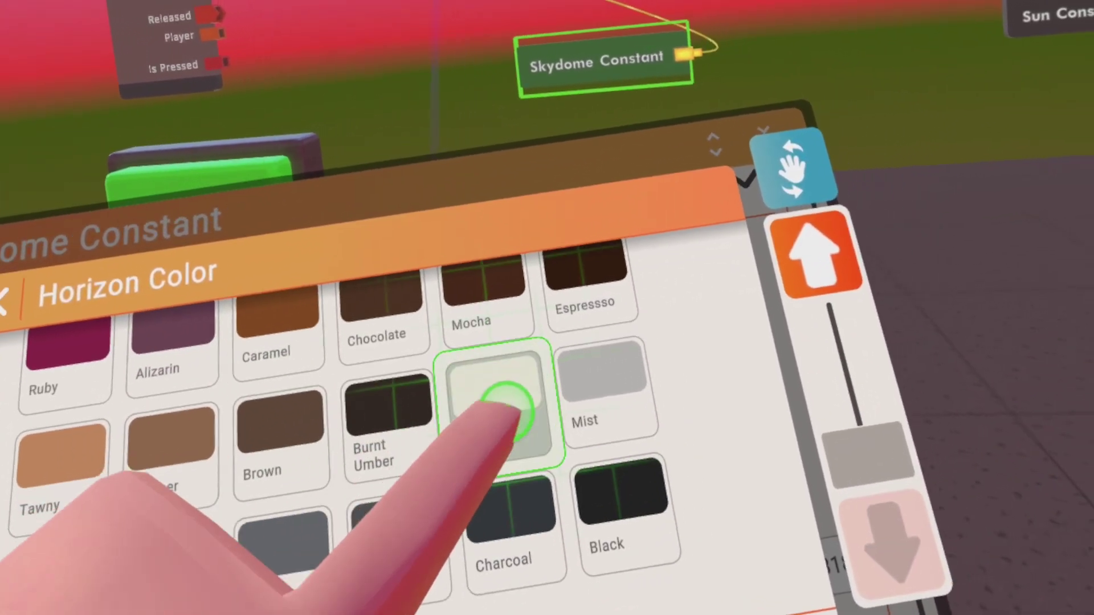
pyautogui.click(506, 403)
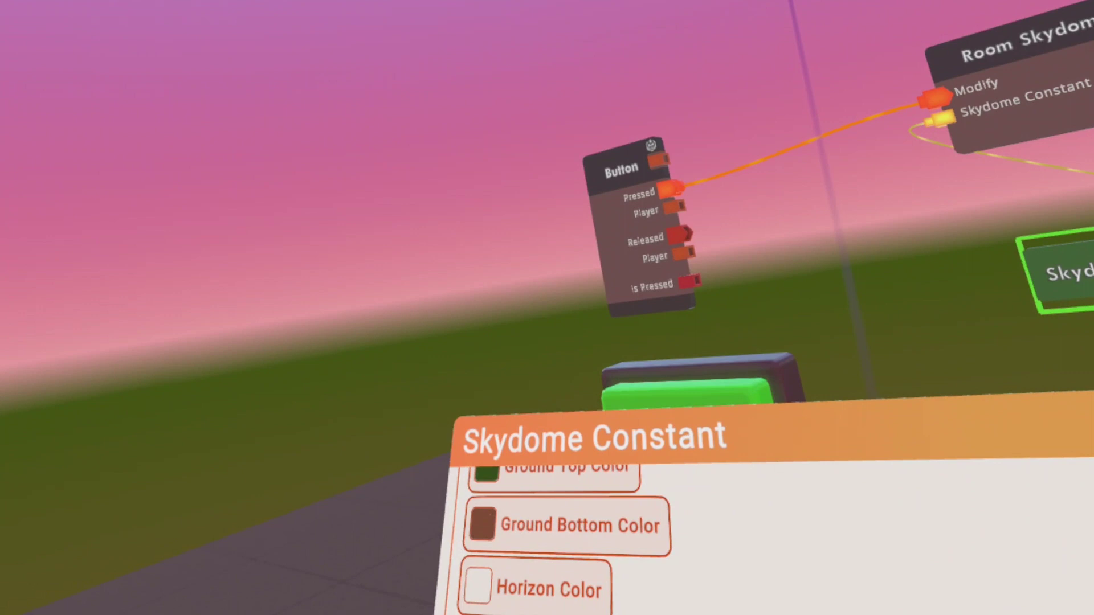
pyautogui.scroll(-5, 562, 469)
pyautogui.scroll(-2, 632, 418)
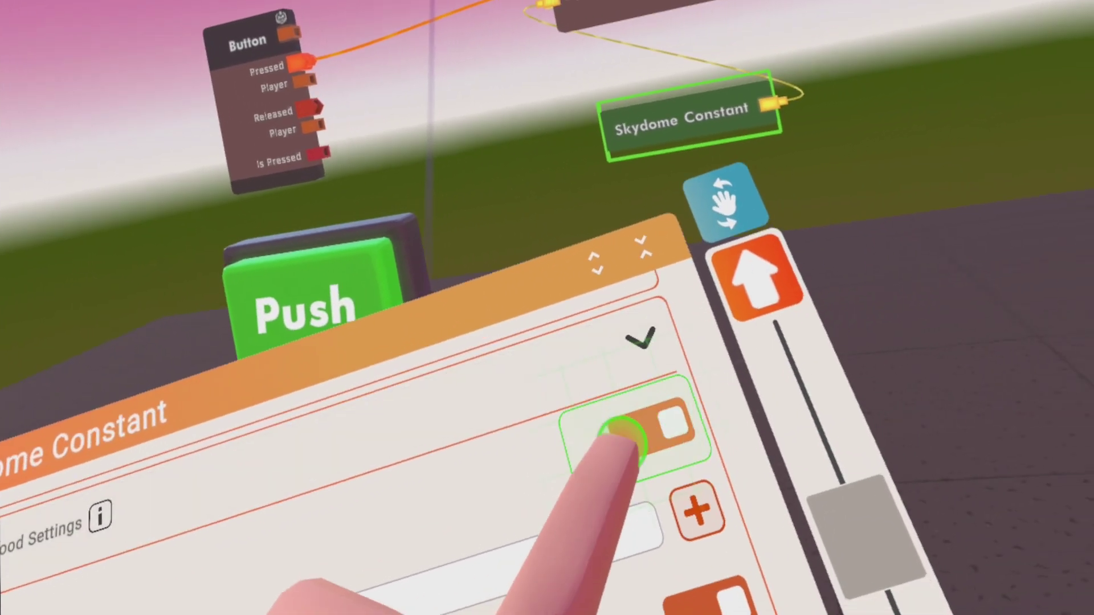
# Switch the Synced option in the Skydome Constant's General Mood Settings off and back on several times
pyautogui.click(644, 429)
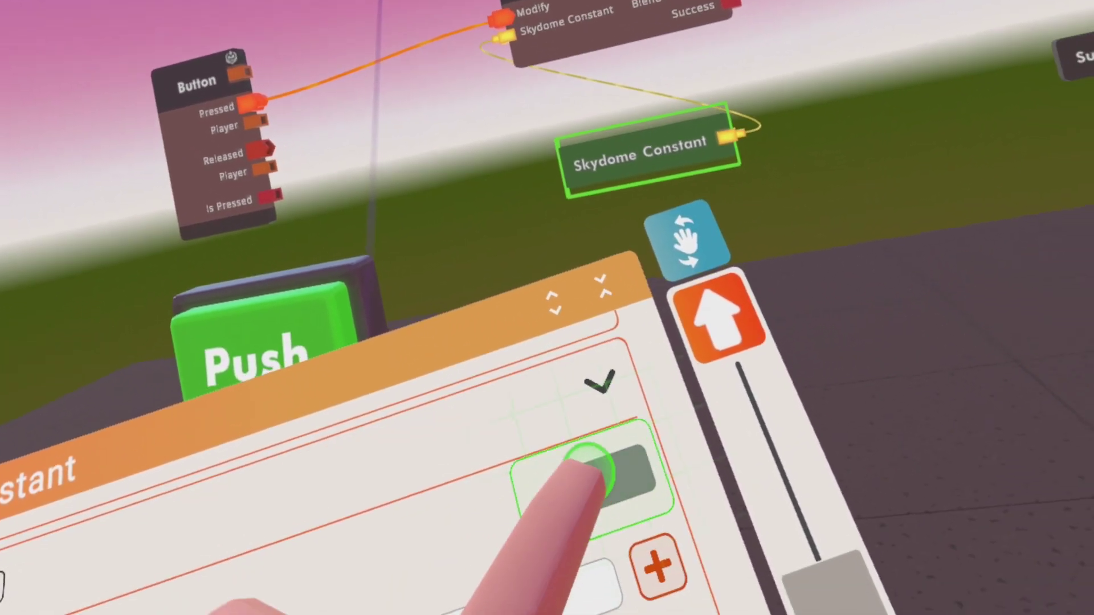
pyautogui.click(587, 468)
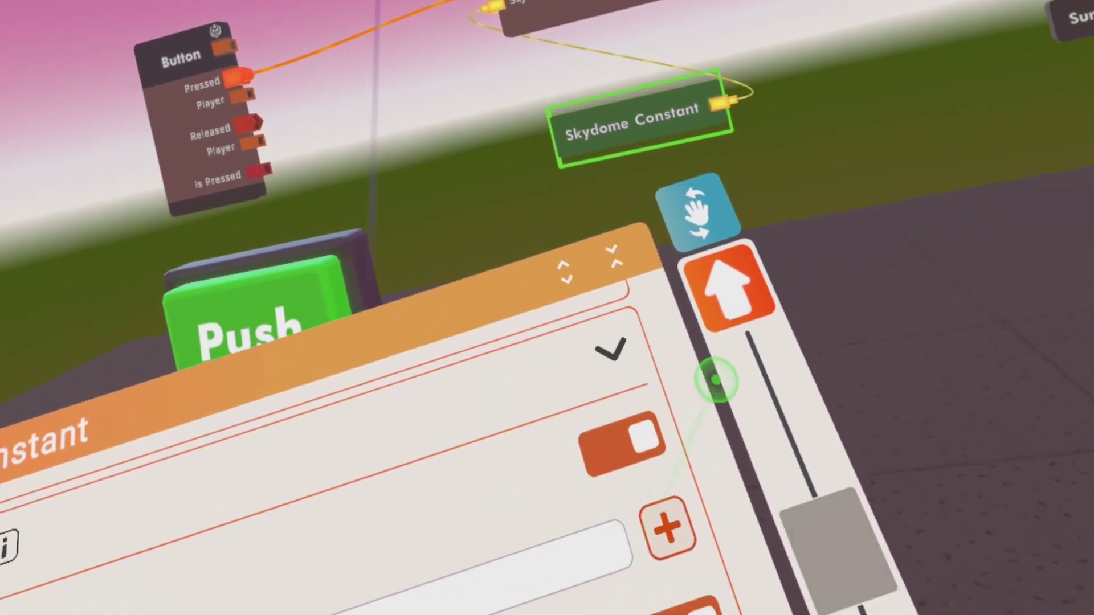
pyautogui.click(599, 433)
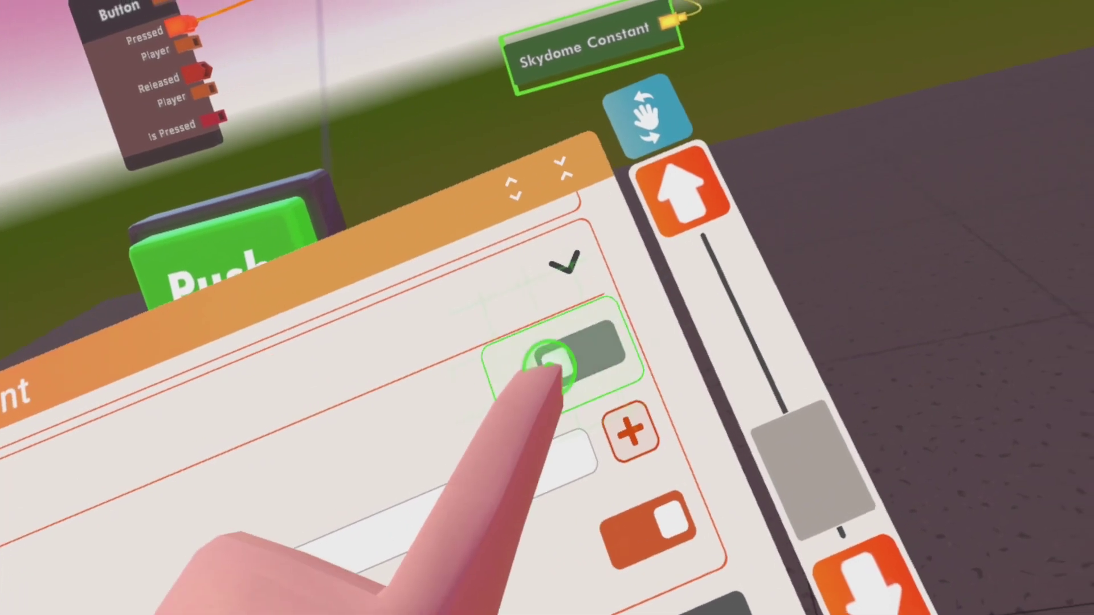
pyautogui.click(1066, 302)
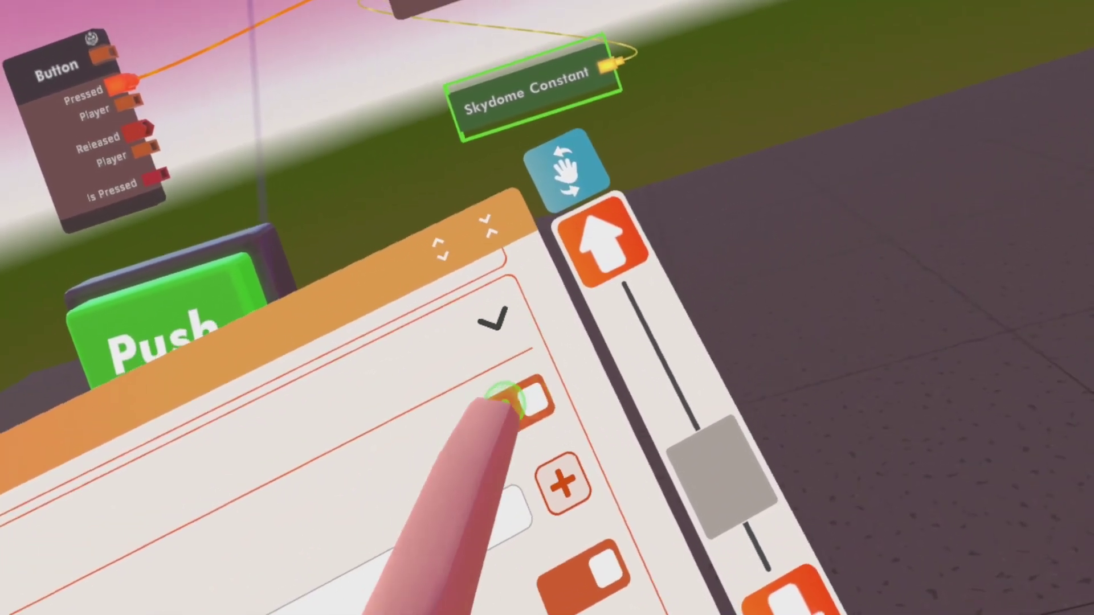
pyautogui.click(505, 401)
pyautogui.click(530, 450)
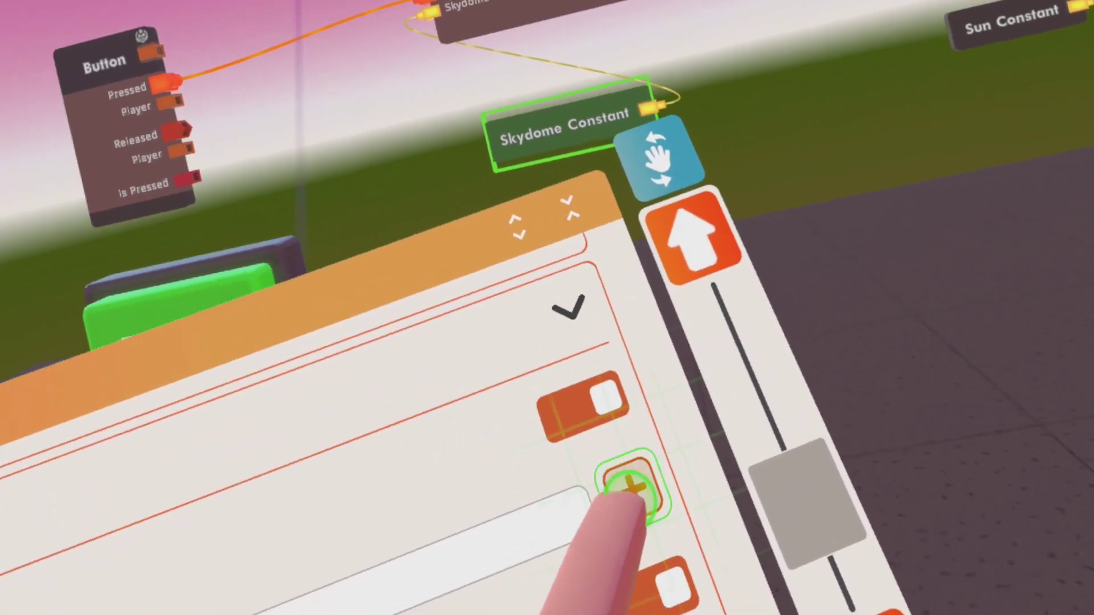
# Set the Skydome Constant's Blend Time to 5 seconds
pyautogui.click(629, 490)
pyautogui.click(630, 490)
pyautogui.click(630, 490)
pyautogui.click(630, 490)
pyautogui.click(630, 491)
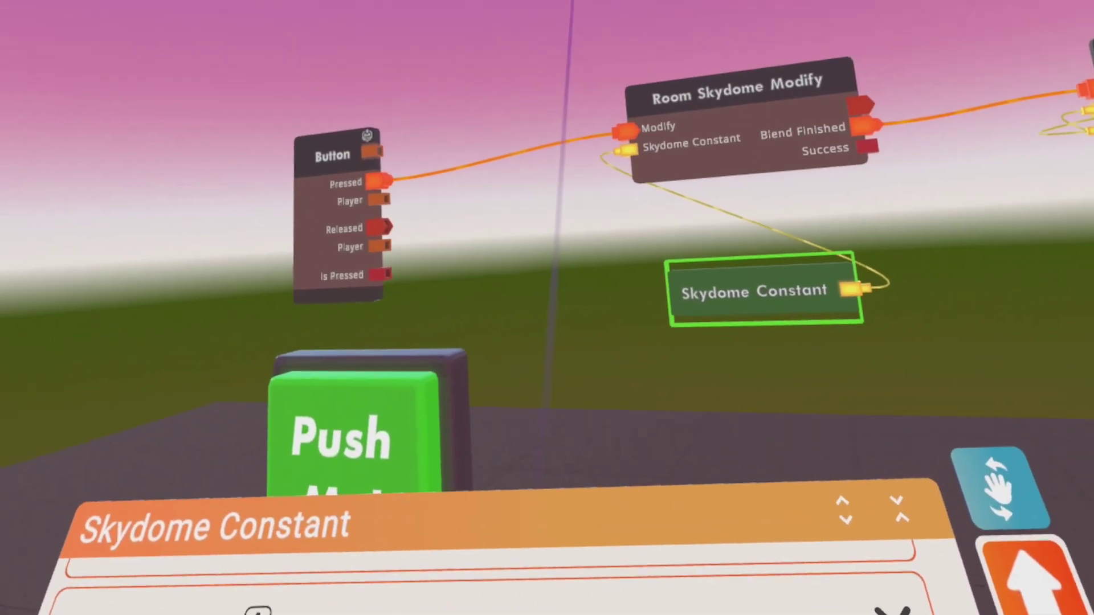
pyautogui.scroll(-3, 836, 484)
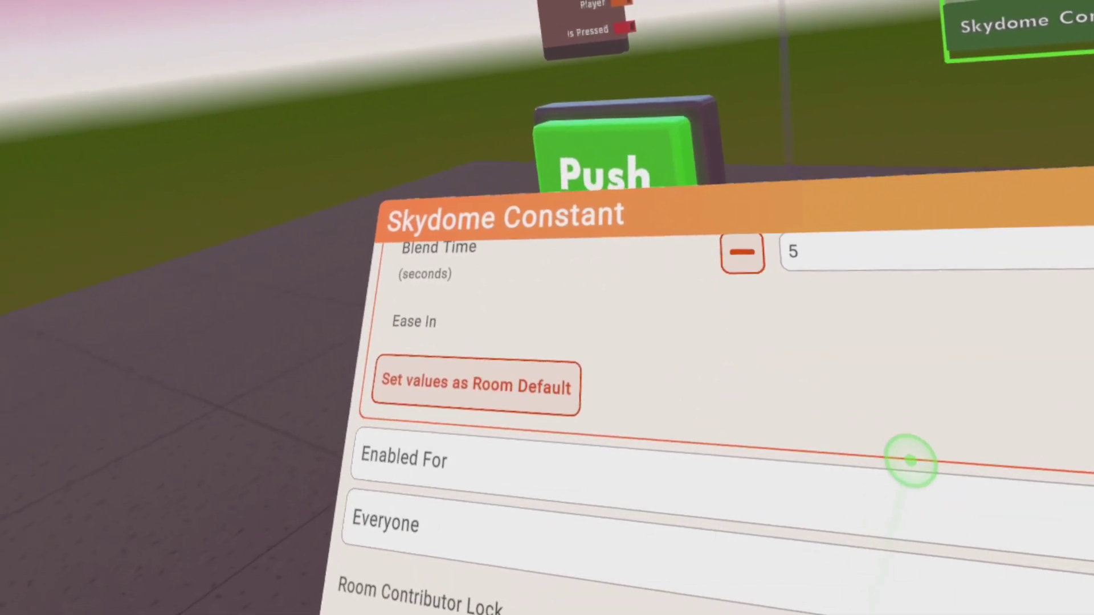
# Switch the Skydome Constant's Ease In option off and back on
pyautogui.scroll(3, 903, 465)
pyautogui.click(619, 484)
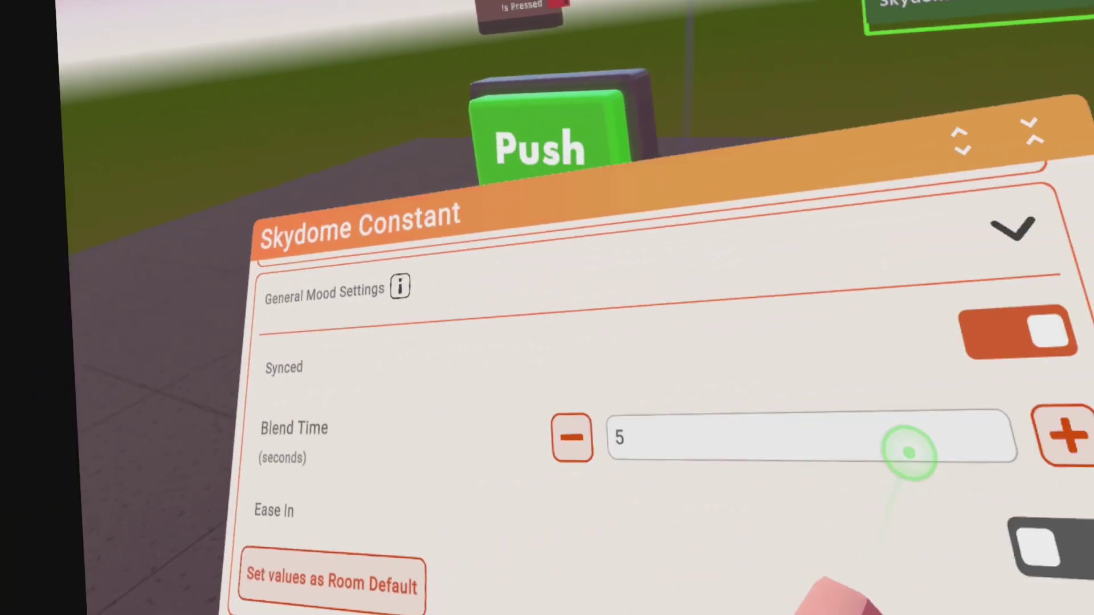
pyautogui.click(1013, 471)
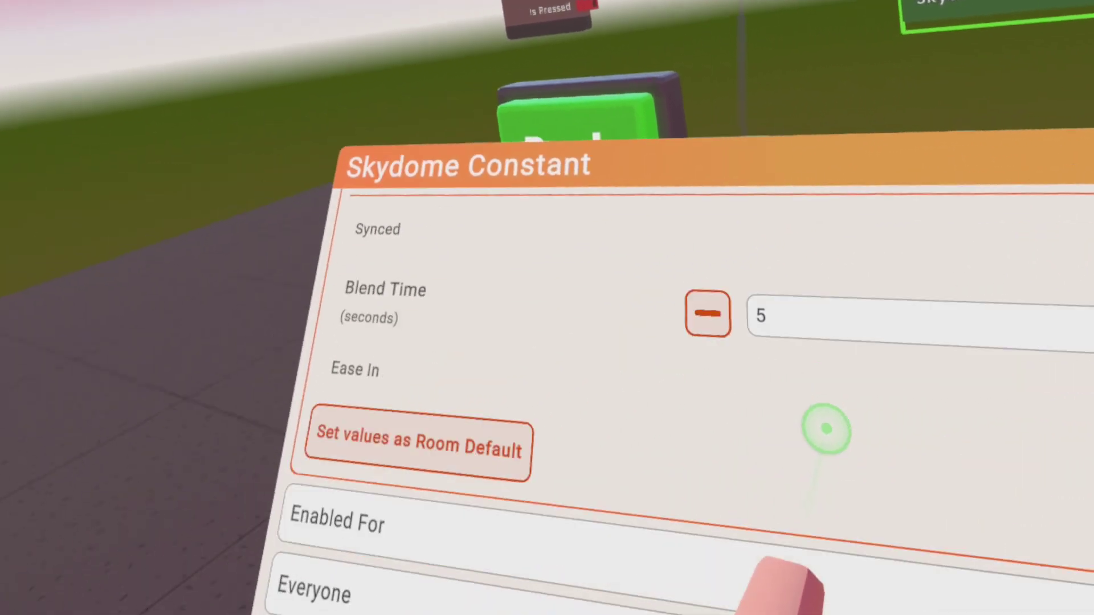
pyautogui.scroll(-2, 827, 428)
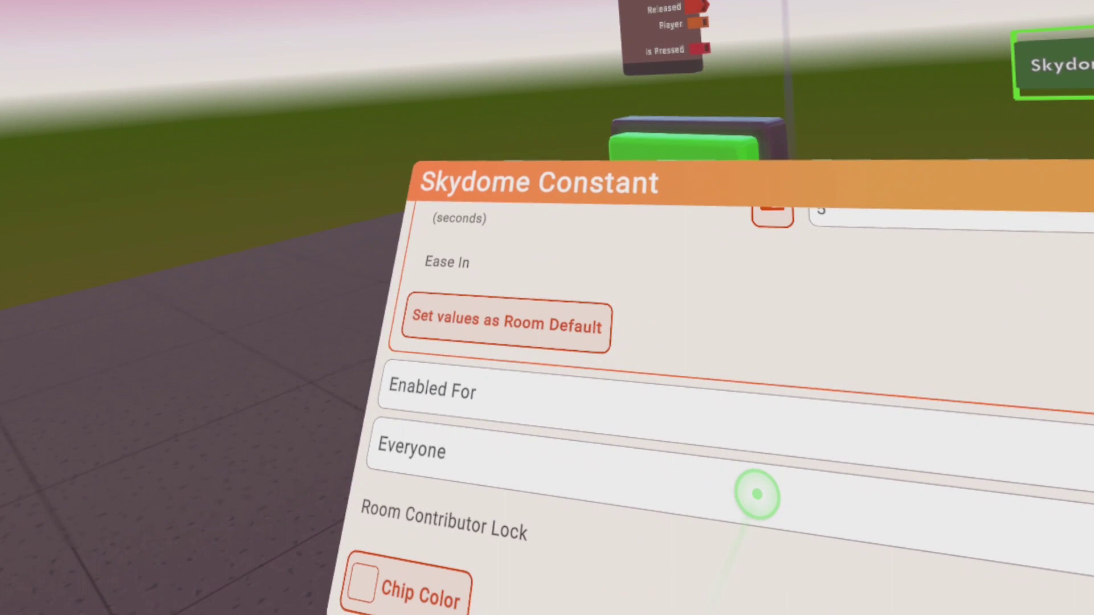
pyautogui.scroll(2, 734, 484)
pyautogui.scroll(-2, 632, 564)
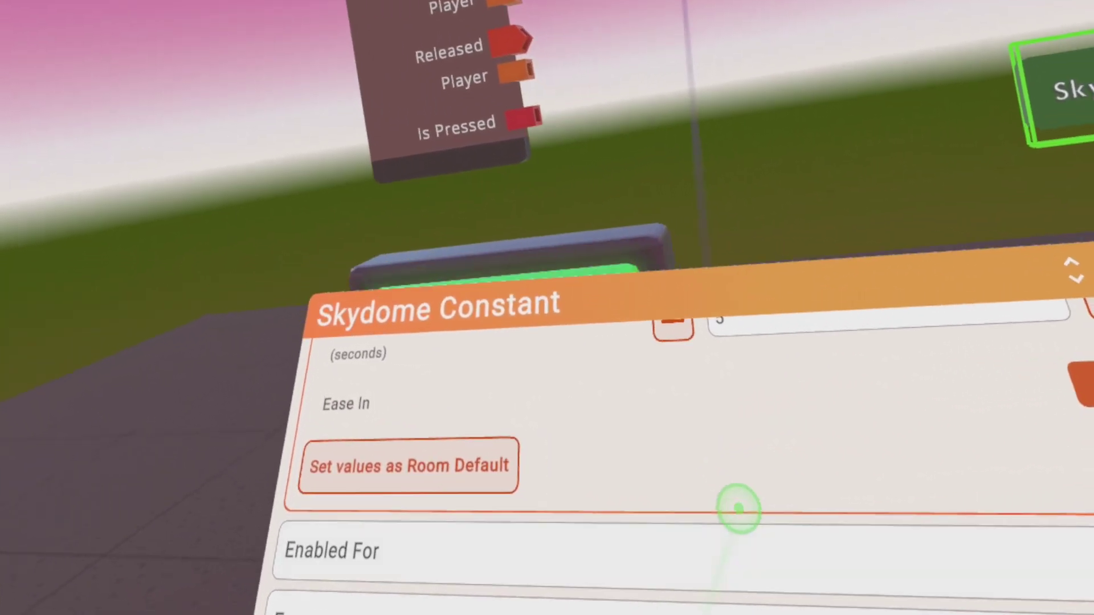
pyautogui.scroll(5, 738, 502)
pyautogui.scroll(1, 544, 536)
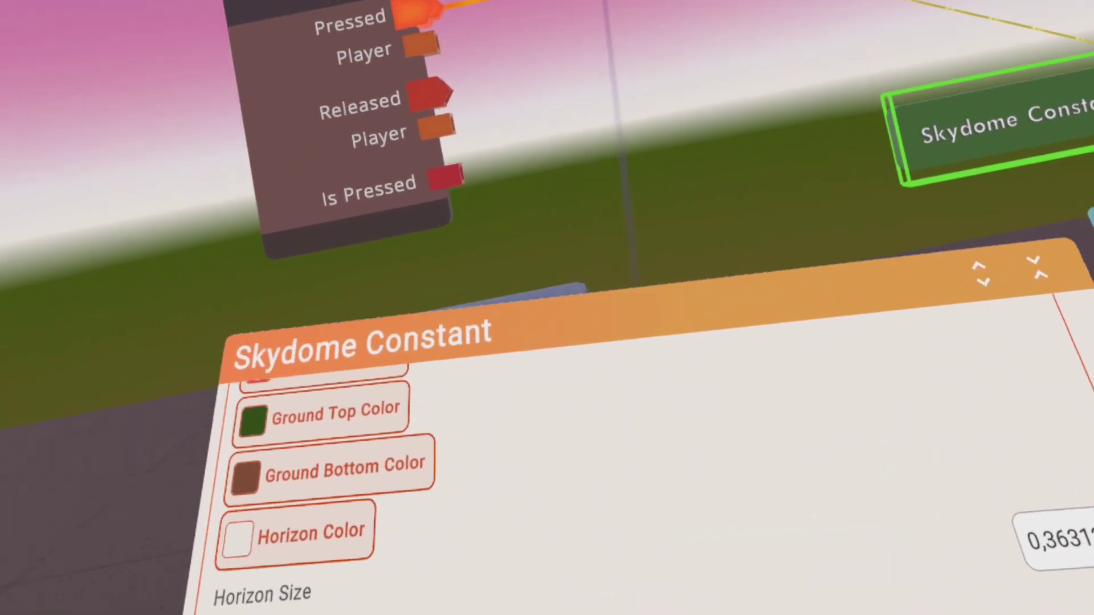
# Set the Sun Constant's Sun Intensity to about 0.29 and increase its Shadow Strength
pyautogui.scroll(-2, 627, 513)
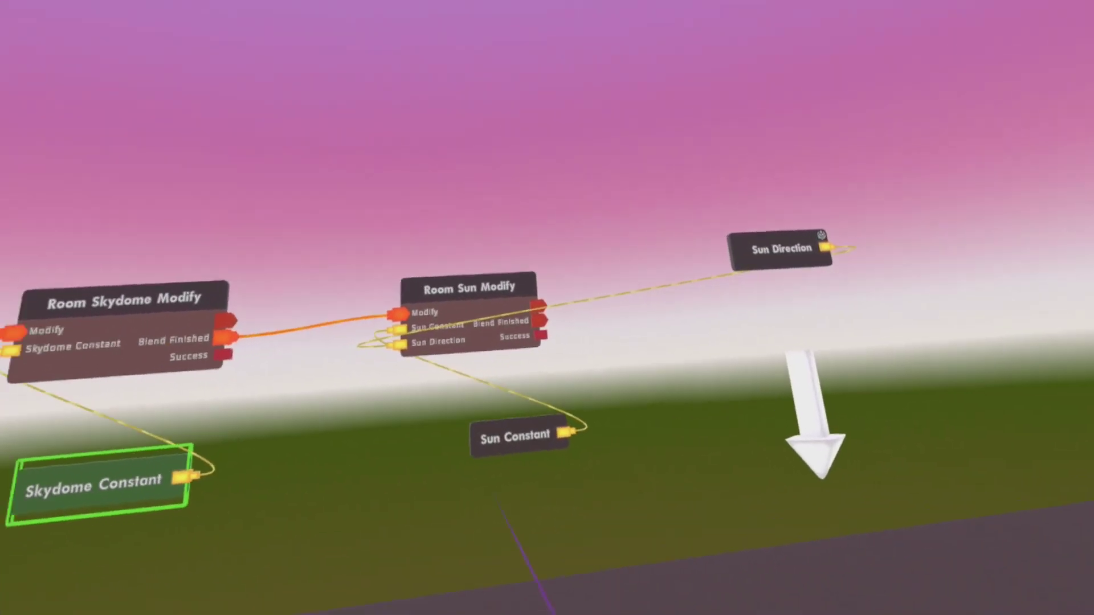
pyautogui.click(516, 438)
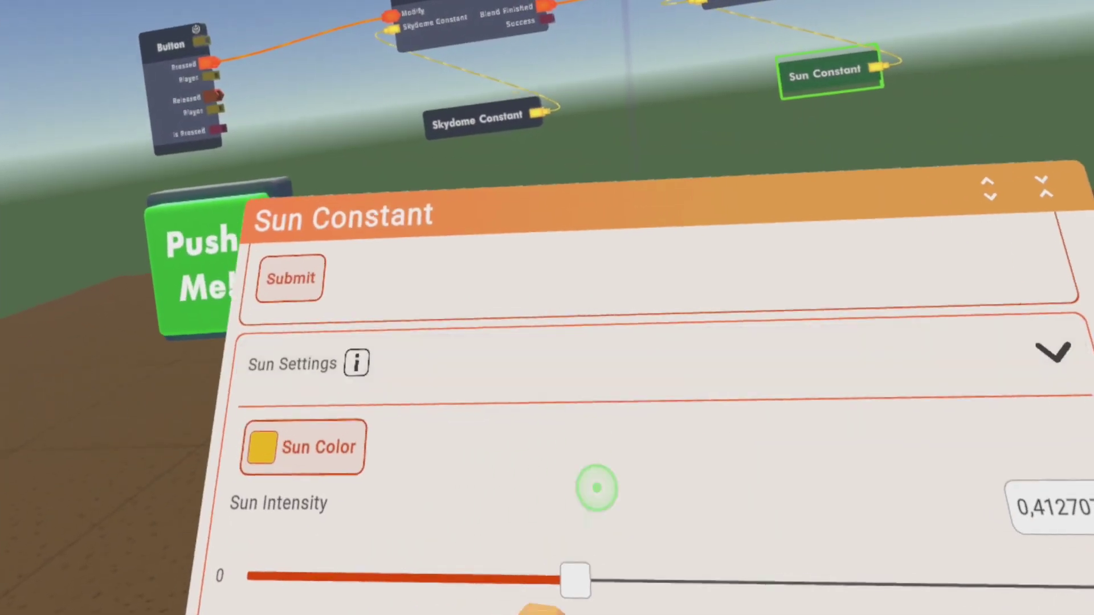
pyautogui.moveTo(575, 581); pyautogui.dragTo(559, 502)
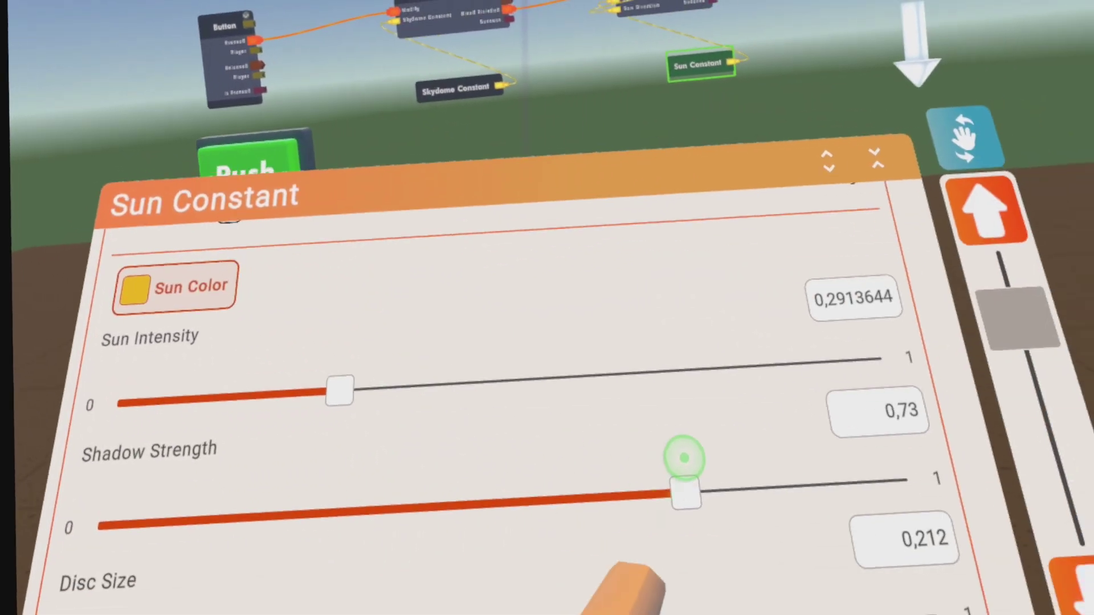
pyautogui.moveTo(686, 493); pyautogui.dragTo(823, 432)
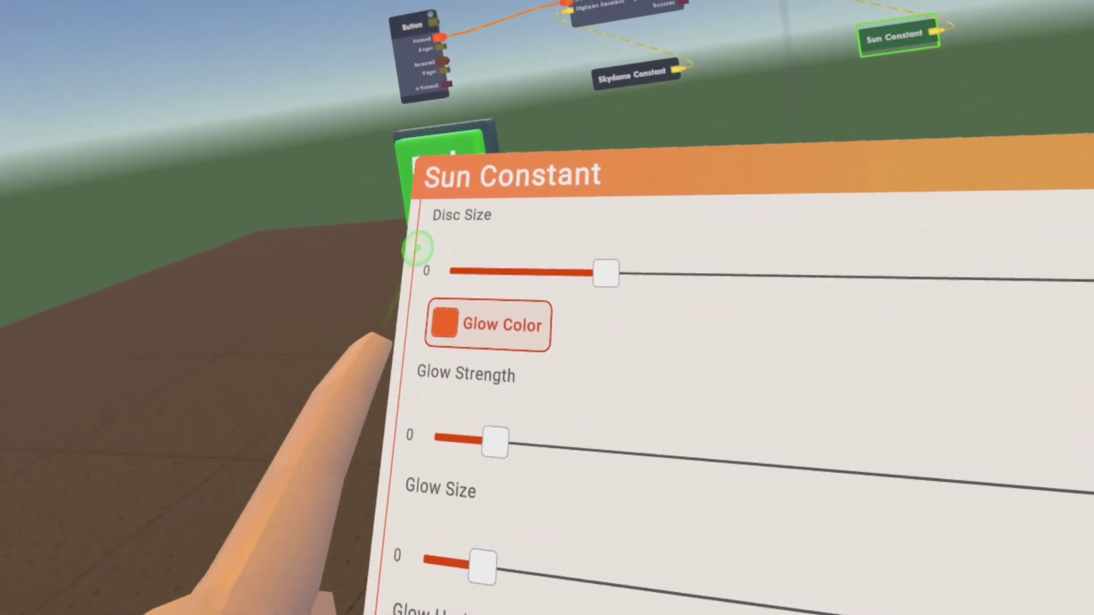
# Lower the Sun Constant's Reflection Intensity to well below half of its range
pyautogui.scroll(-5, 710, 420)
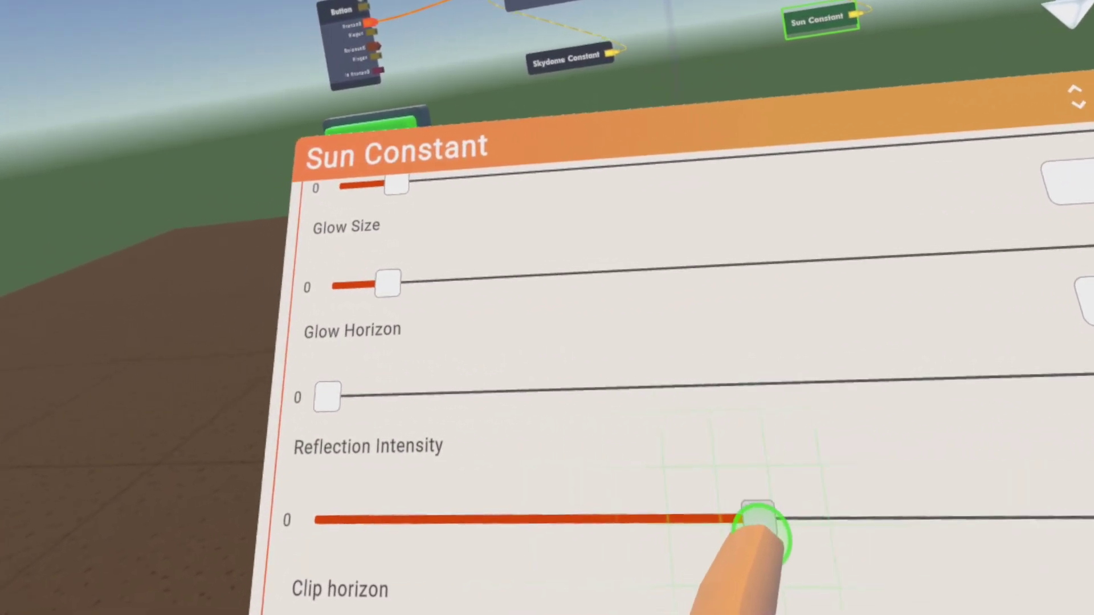
pyautogui.moveTo(758, 518); pyautogui.dragTo(479, 528)
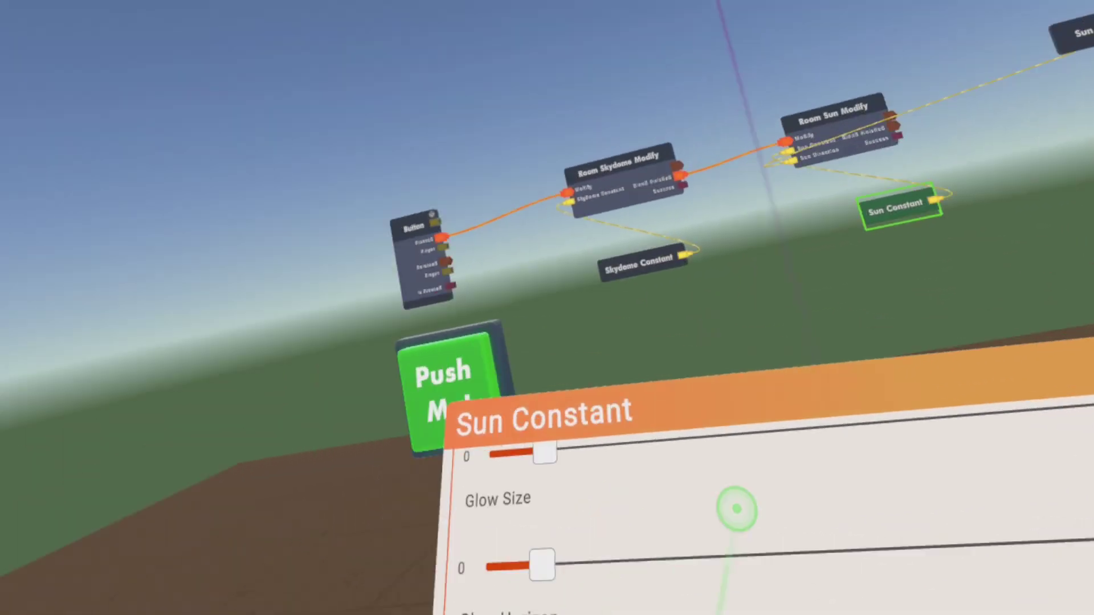
# Set the Blend Time in the Sun Constant's General Mood Settings to 5 seconds
pyautogui.scroll(-4, 632, 465)
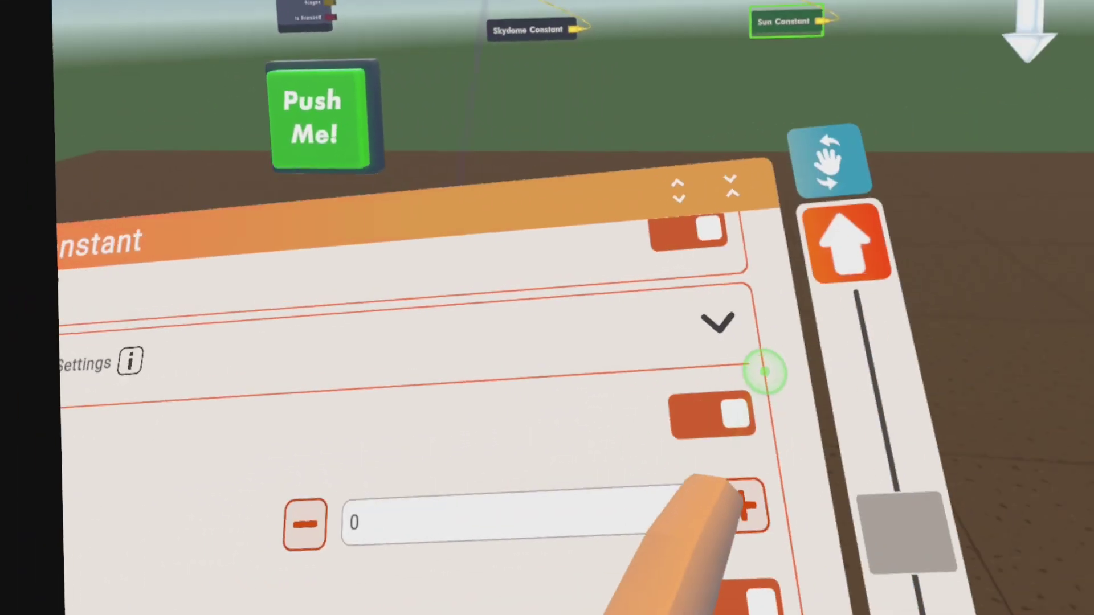
pyautogui.click(747, 506)
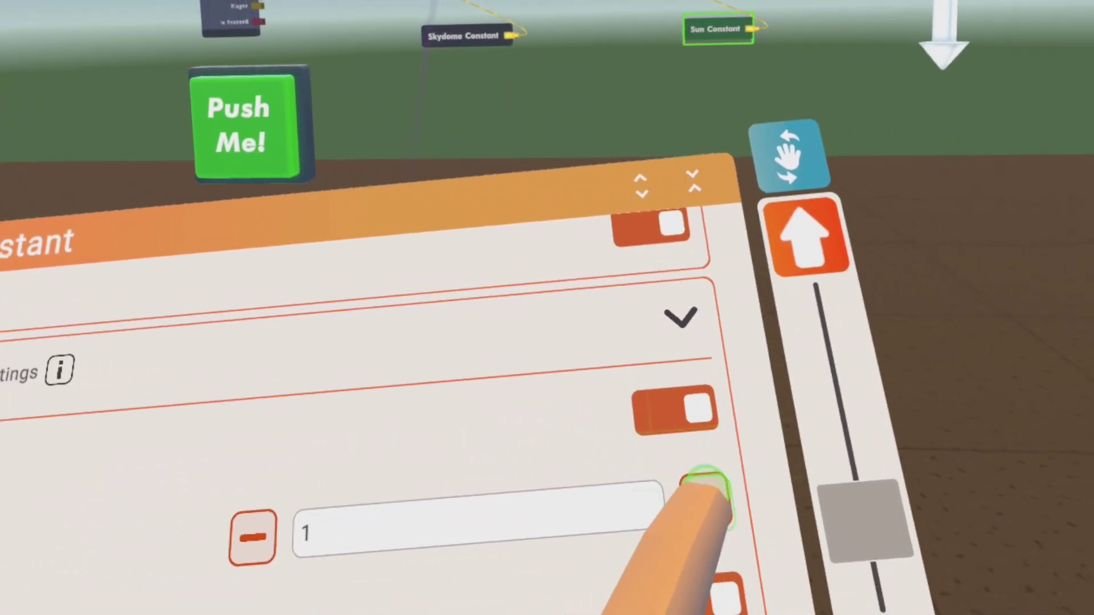
pyautogui.click(746, 506)
pyautogui.click(747, 506)
pyautogui.click(747, 506)
pyautogui.click(829, 516)
pyautogui.click(830, 508)
pyautogui.click(434, 533)
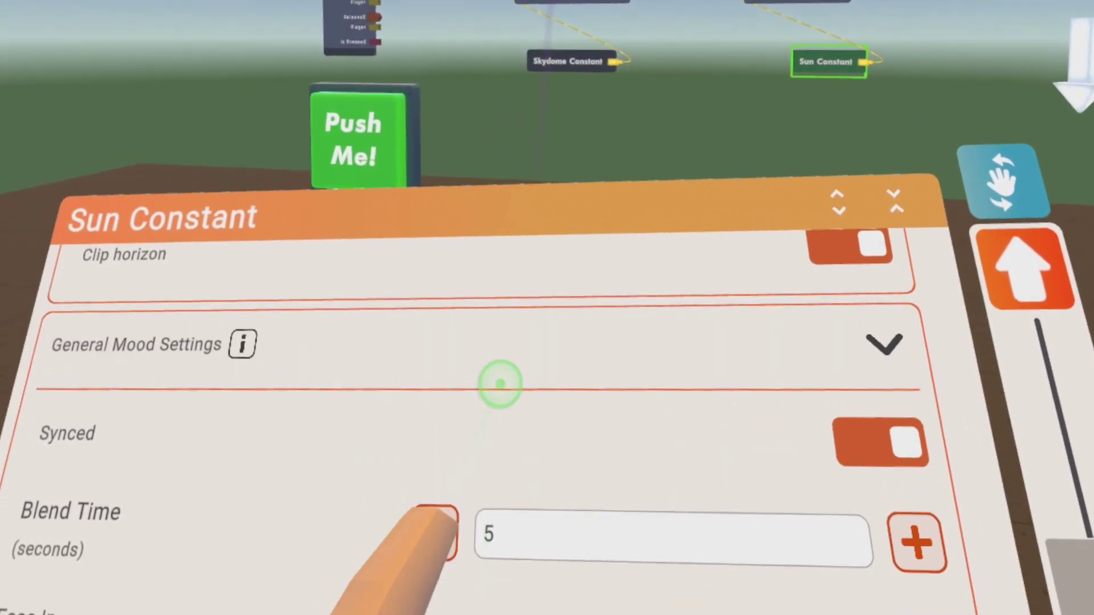
pyautogui.scroll(-2, 761, 385)
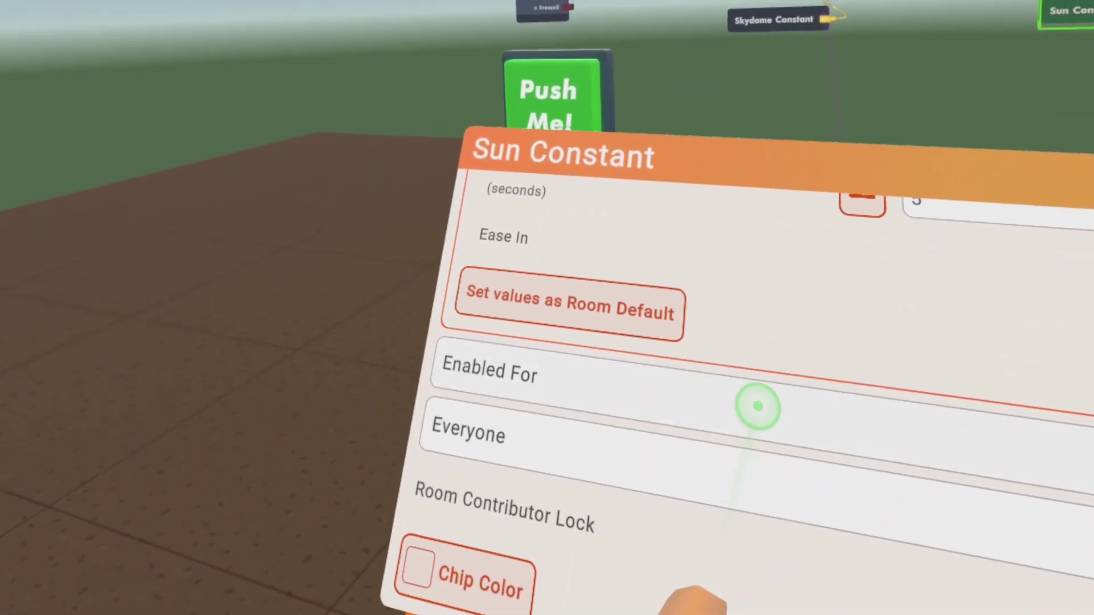
pyautogui.scroll(3, 679, 459)
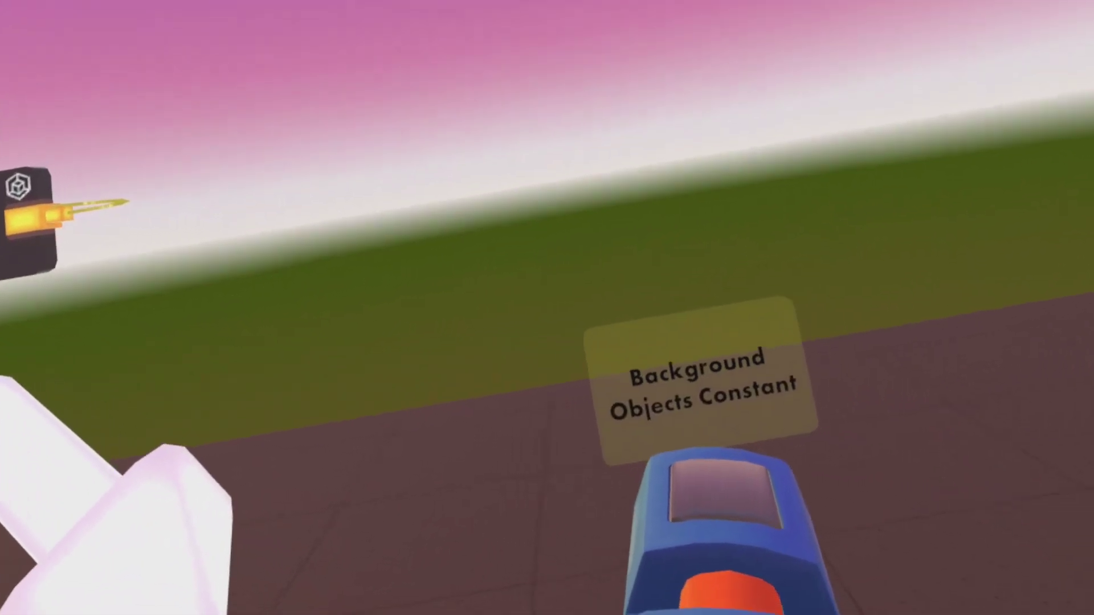
# Place a Background Objects Constant chip beside the Sun Direction chip
pyautogui.click(735, 513)
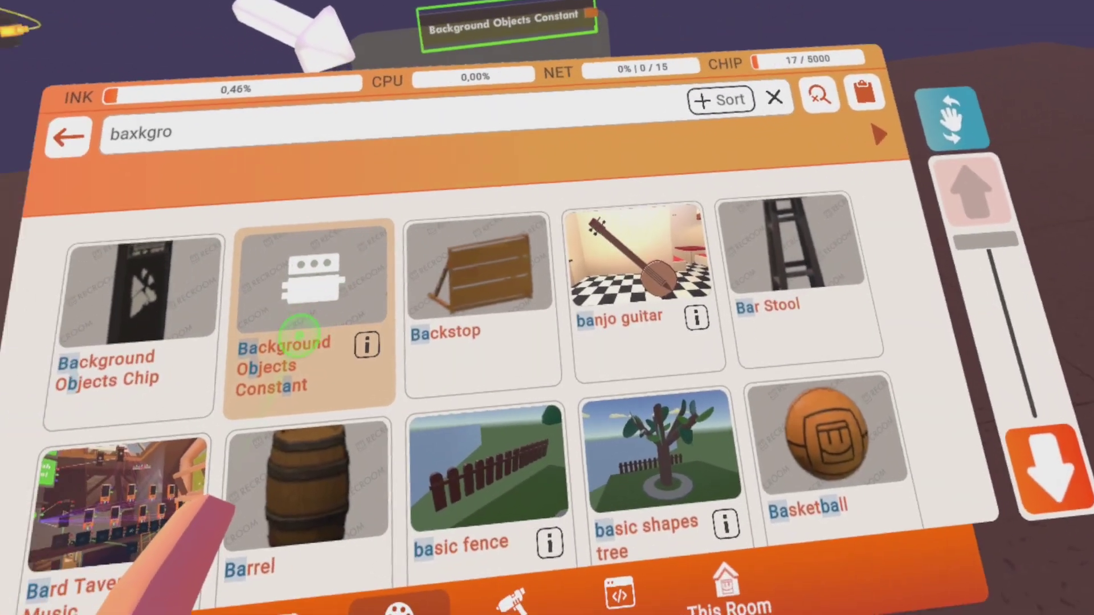
pyautogui.scroll(-2, 472, 367)
pyautogui.scroll(-3, 542, 419)
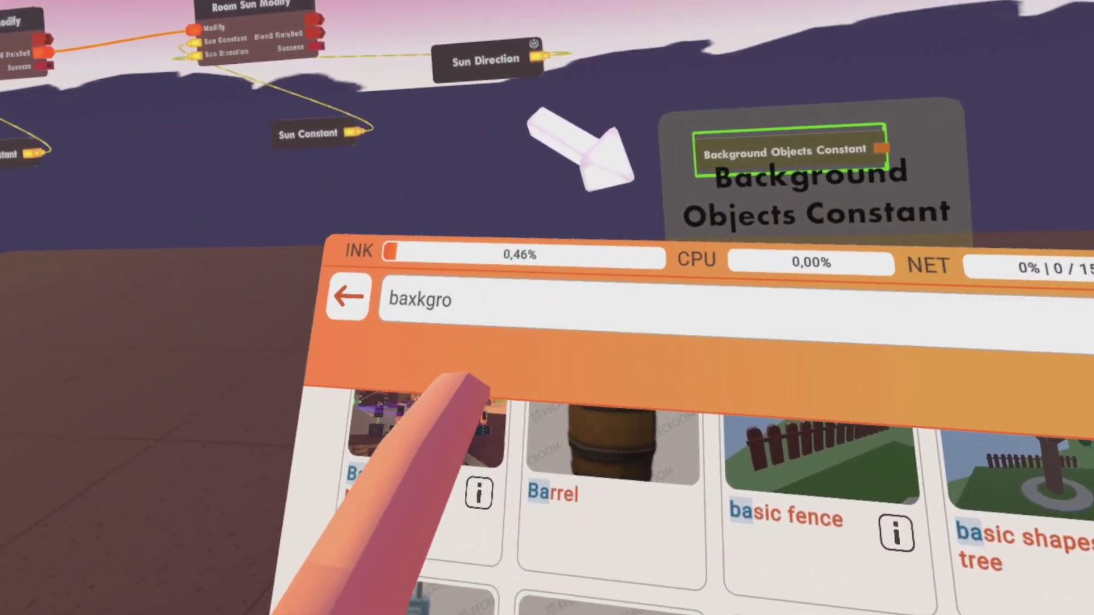
# Search the palette for "backgr" and add a Room Background Objects Modify chip to the circuit
pyautogui.click(513, 307)
pyautogui.press('BackSpace')
pyautogui.press('BackSpace')
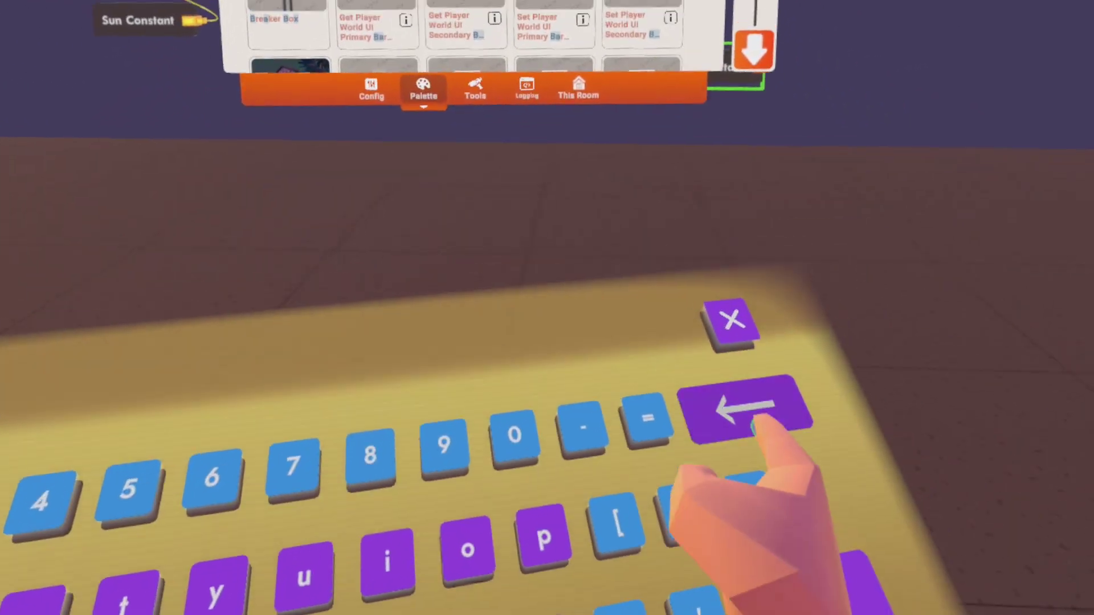
pyautogui.press('BackSpace')
pyautogui.press('BackSpace')
pyautogui.press('BackSpace')
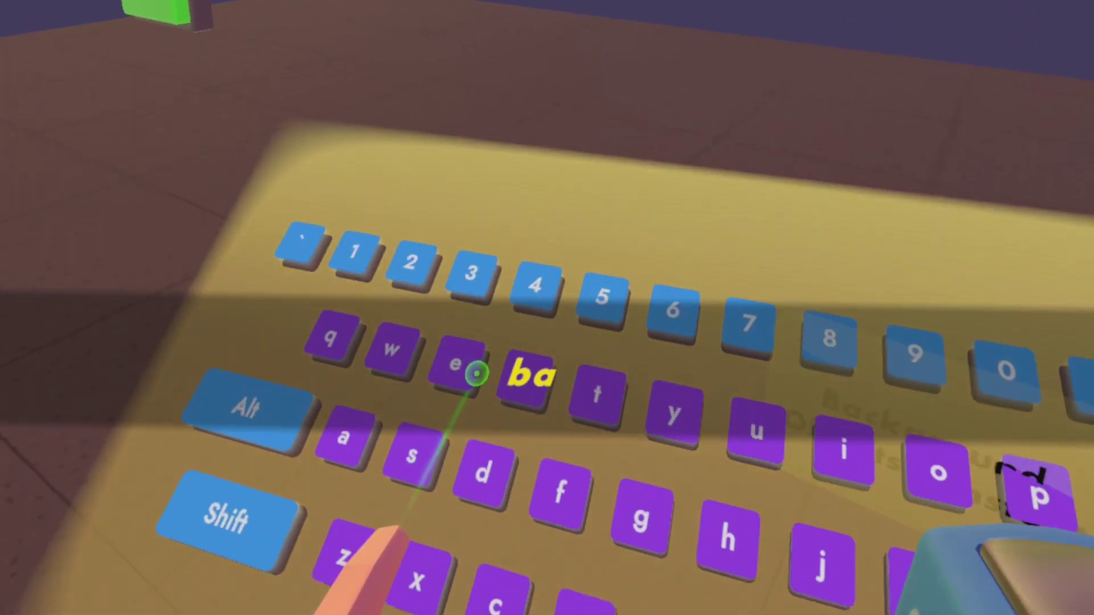
pyautogui.write('ckgr')
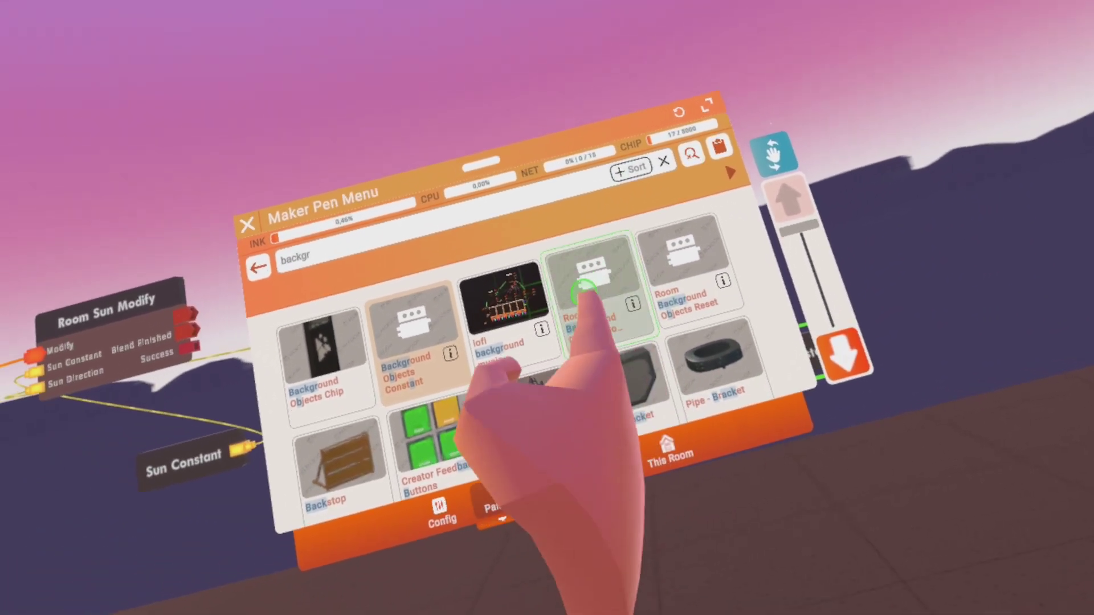
pyautogui.click(583, 293)
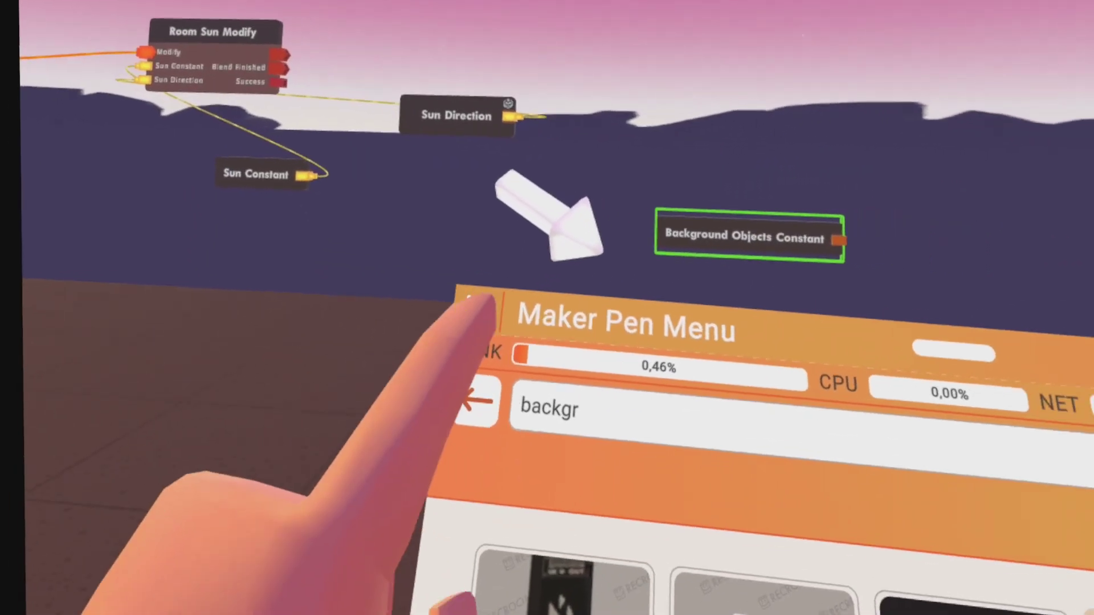
pyautogui.click(488, 315)
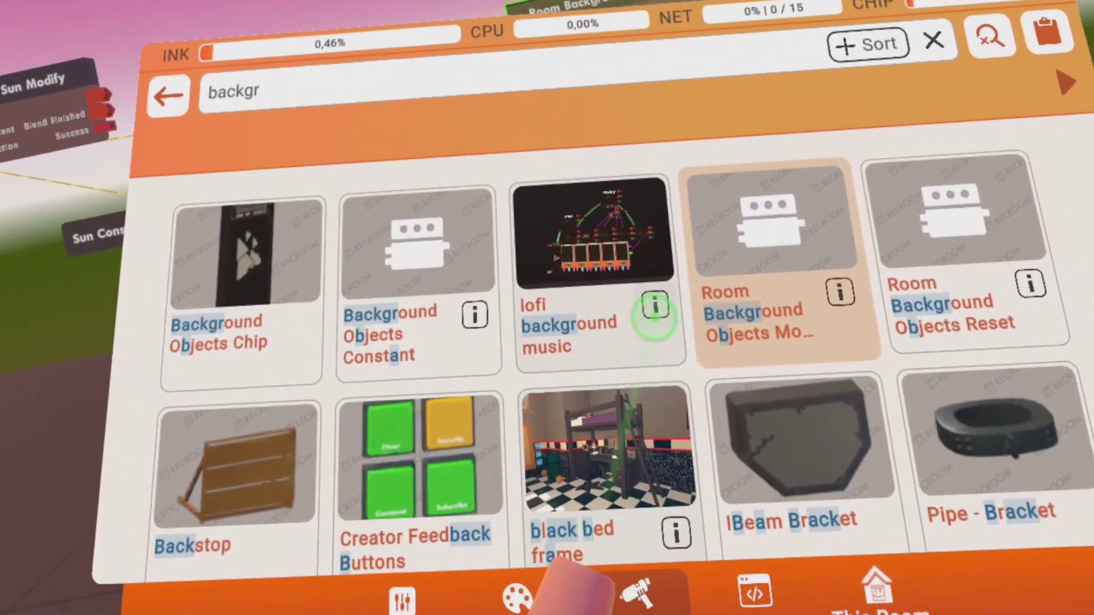
# Configure the Background Objects Constant, raising the Transparency of its mountains to near the maximum
pyautogui.click(635, 593)
pyautogui.click(550, 329)
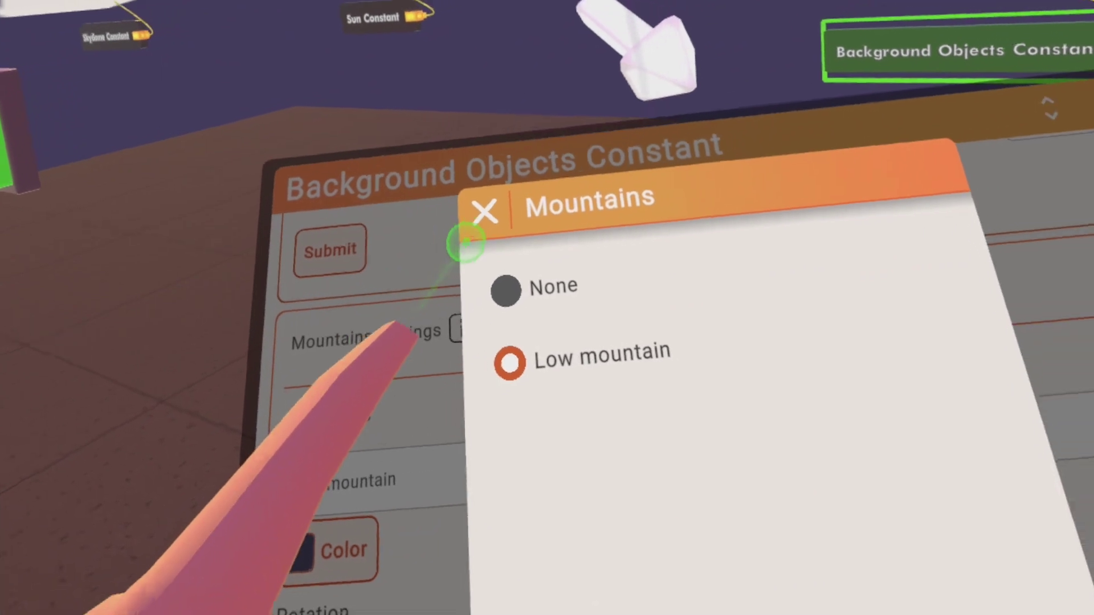
pyautogui.click(443, 226)
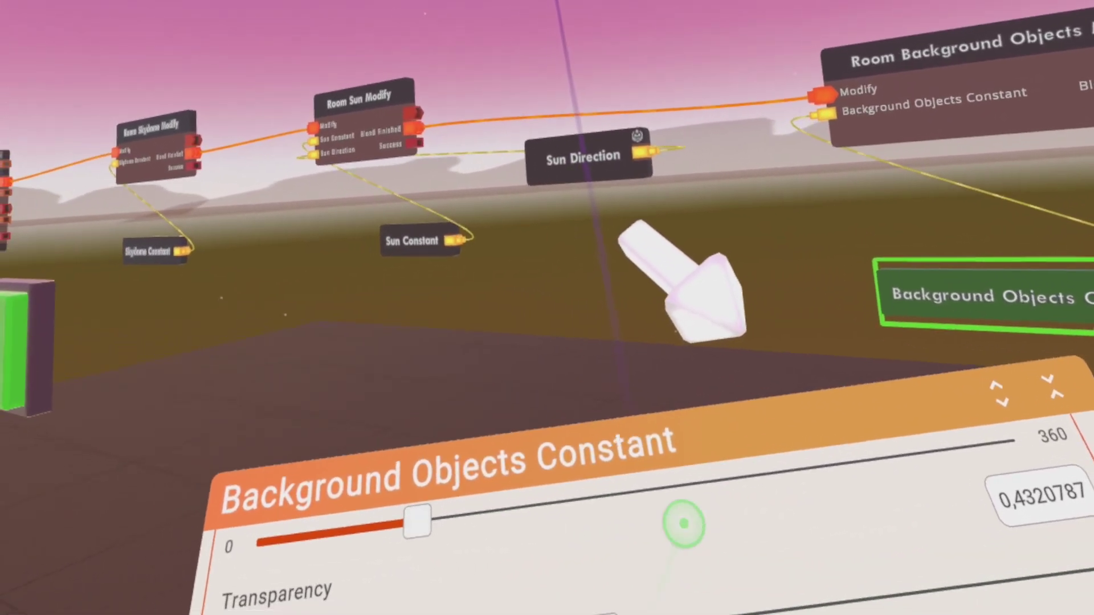
pyautogui.moveTo(608, 613); pyautogui.dragTo(980, 567)
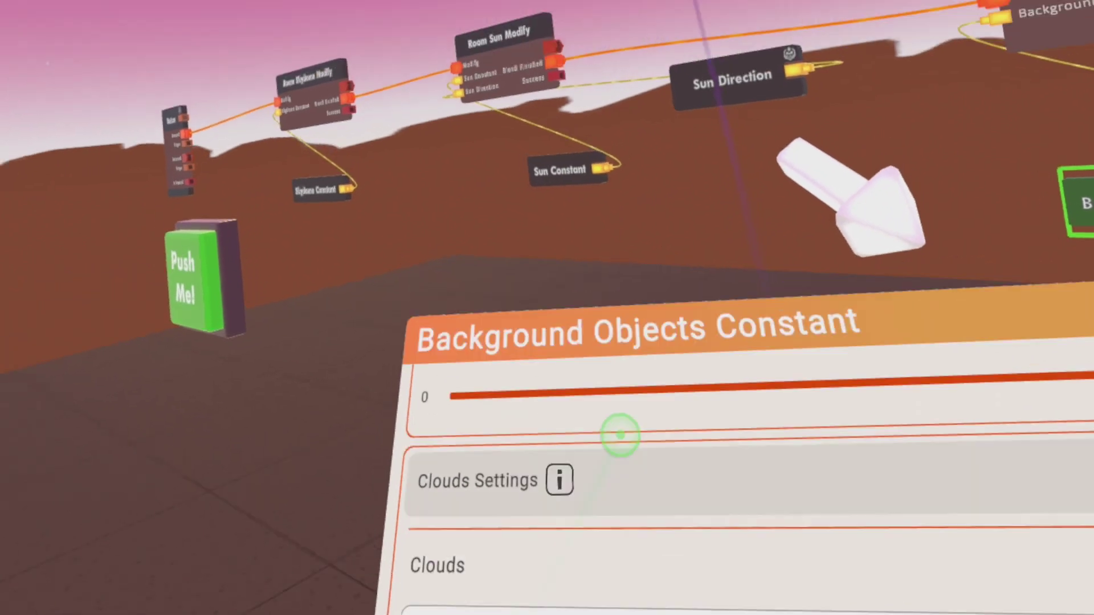
# Try Far clouds and High clouds as the cloud type of the Background Objects Constant
pyautogui.click(569, 594)
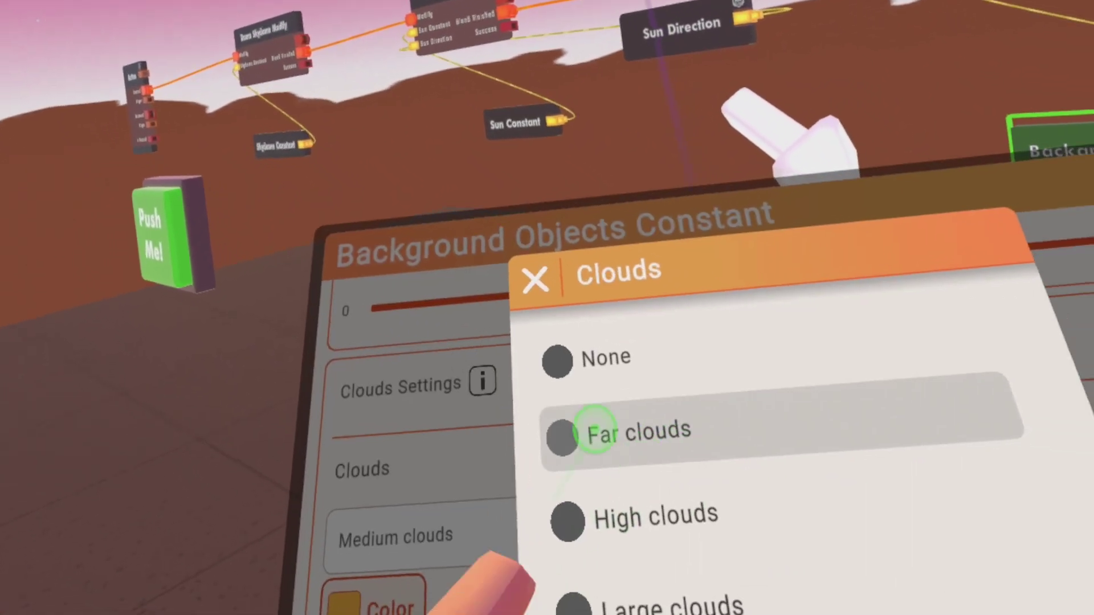
pyautogui.click(596, 429)
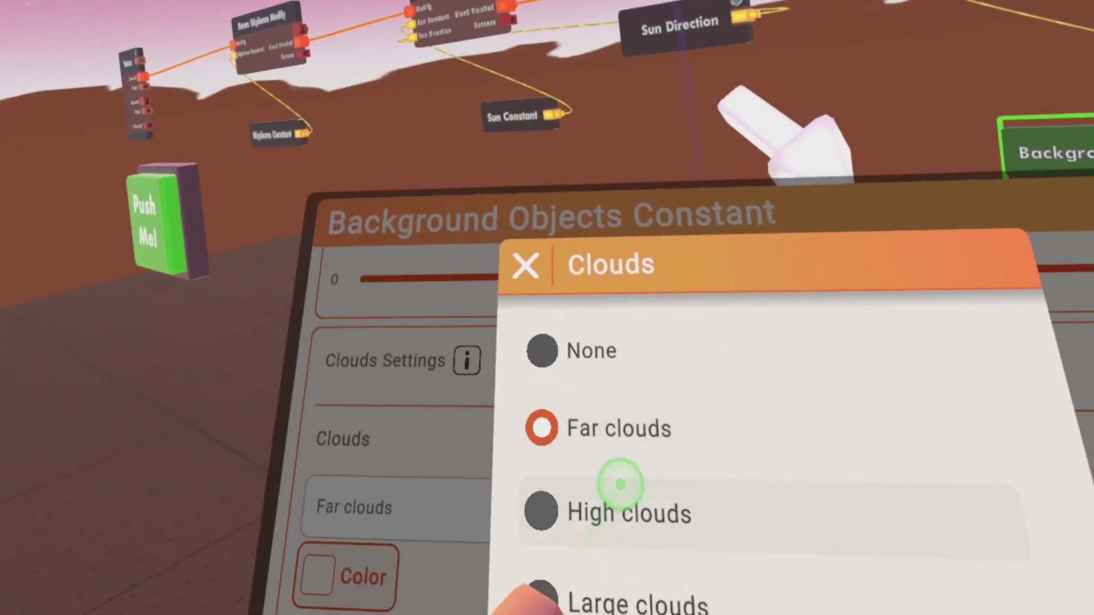
pyautogui.click(620, 484)
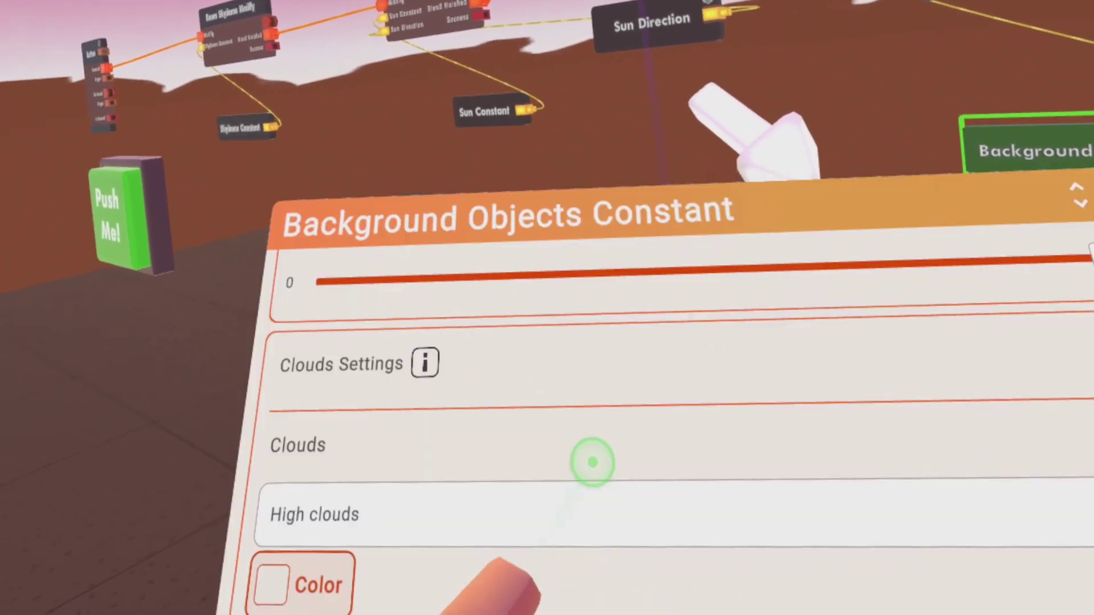
pyautogui.click(530, 501)
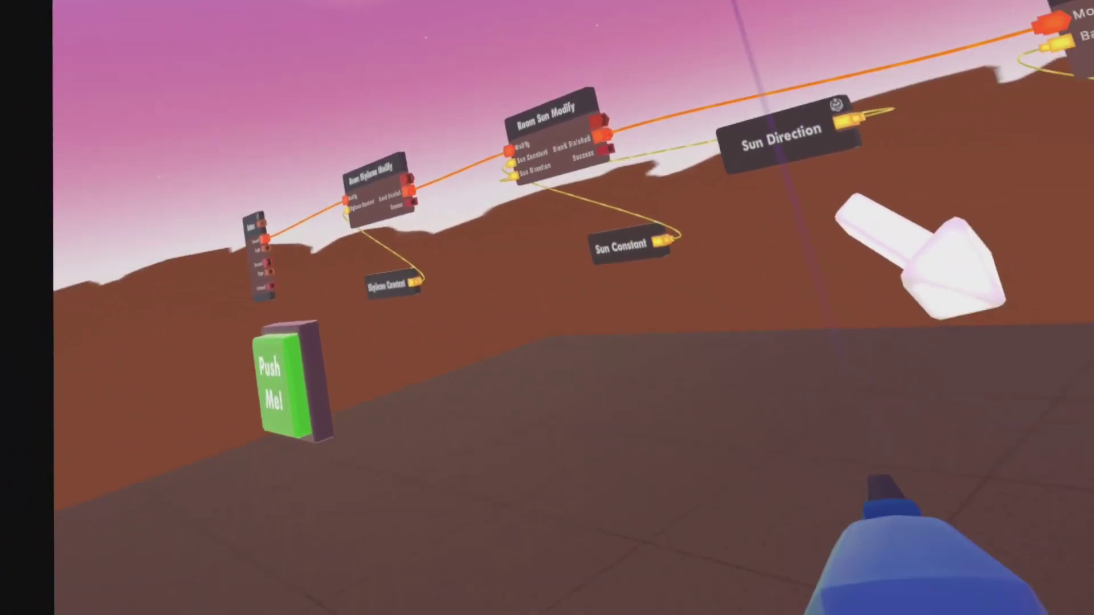
pyautogui.scroll(3, 652, 459)
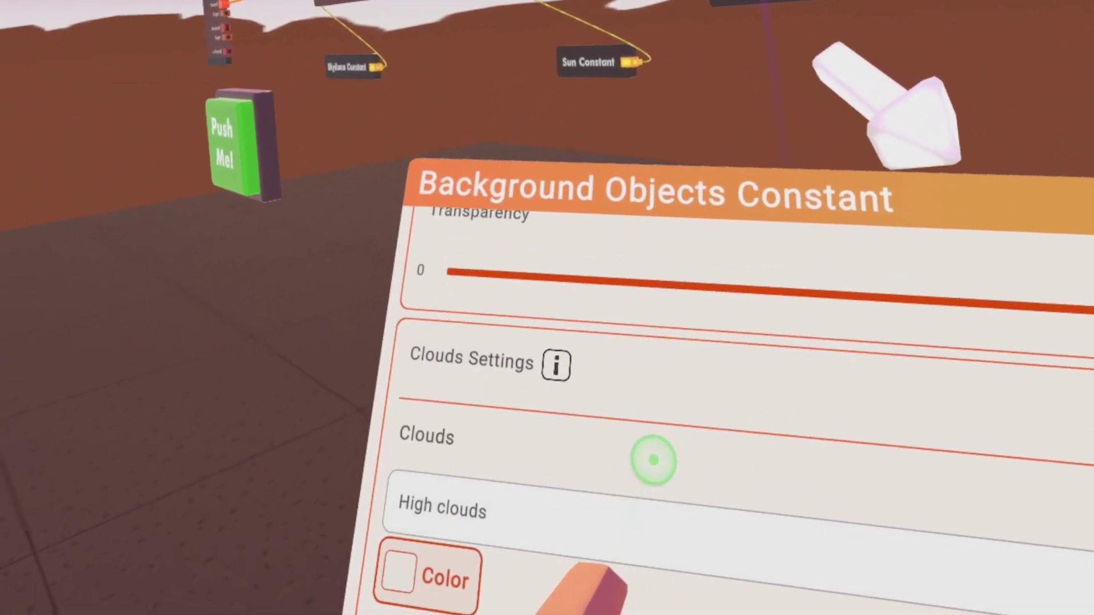
# Set the clouds' Rotation to about 88 and choose Large clouds as the cloud type
pyautogui.scroll(-5, 696, 461)
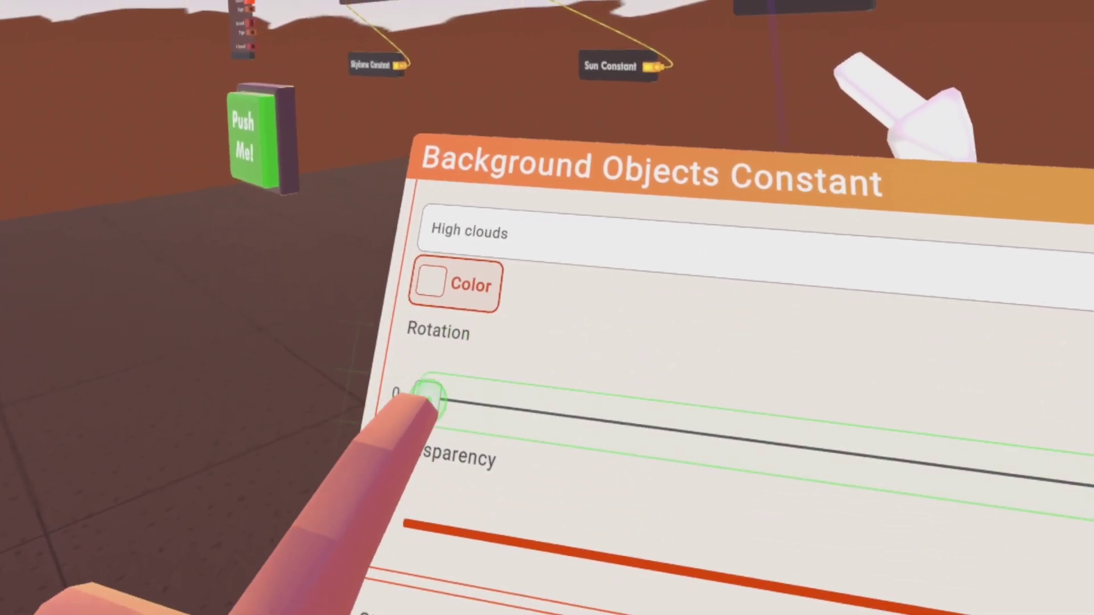
pyautogui.moveTo(427, 394); pyautogui.dragTo(650, 427)
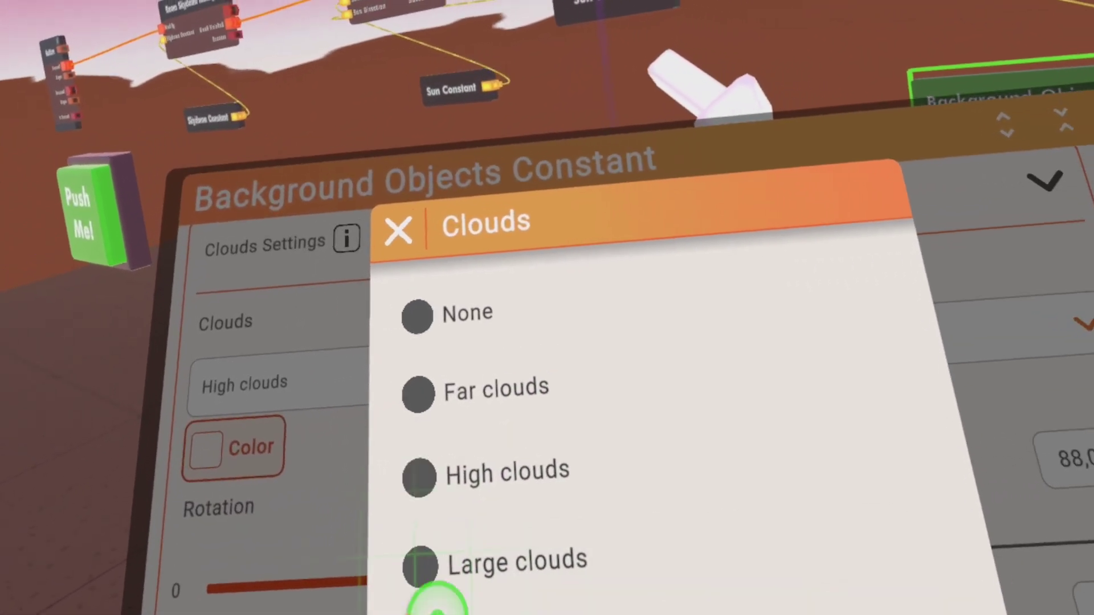
pyautogui.click(436, 605)
pyautogui.click(342, 388)
pyautogui.click(456, 565)
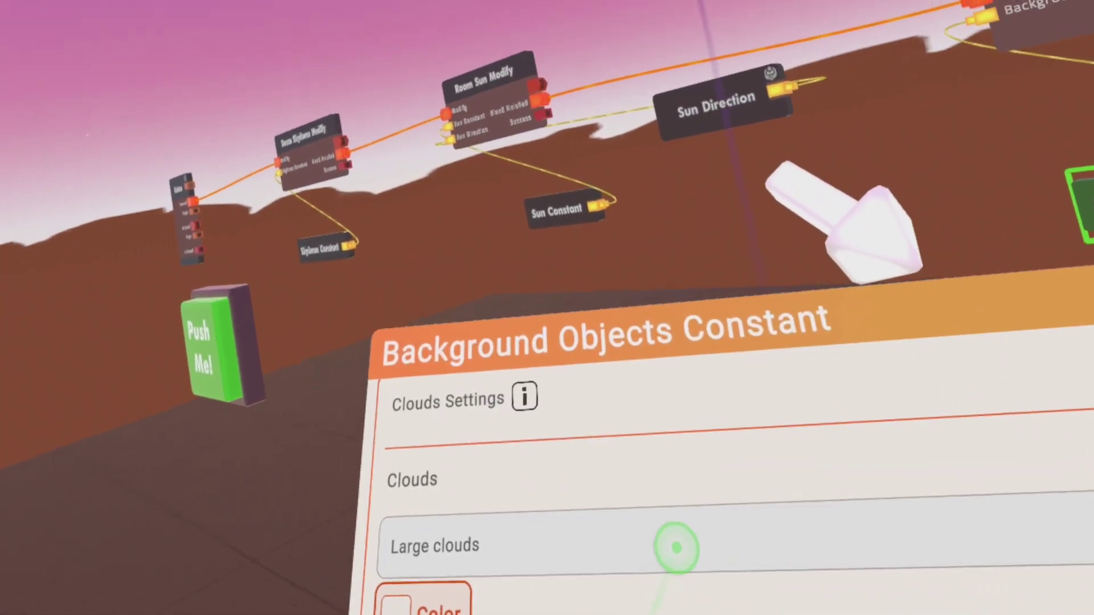
# Set the Mountains option of the Background Objects Constant to None
pyautogui.scroll(5, 672, 488)
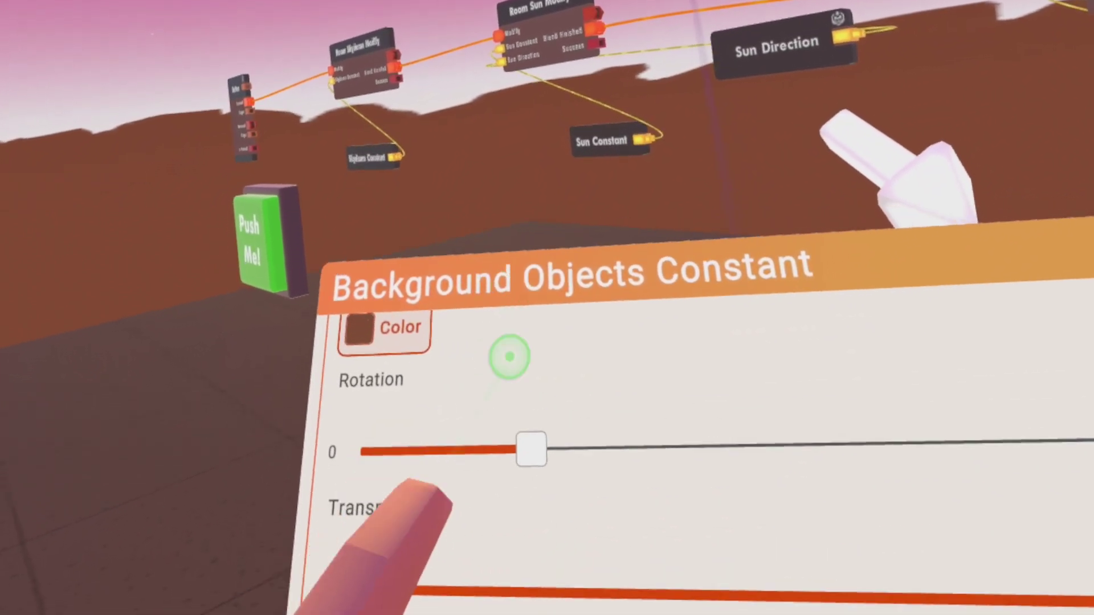
pyautogui.click(627, 470)
pyautogui.click(530, 387)
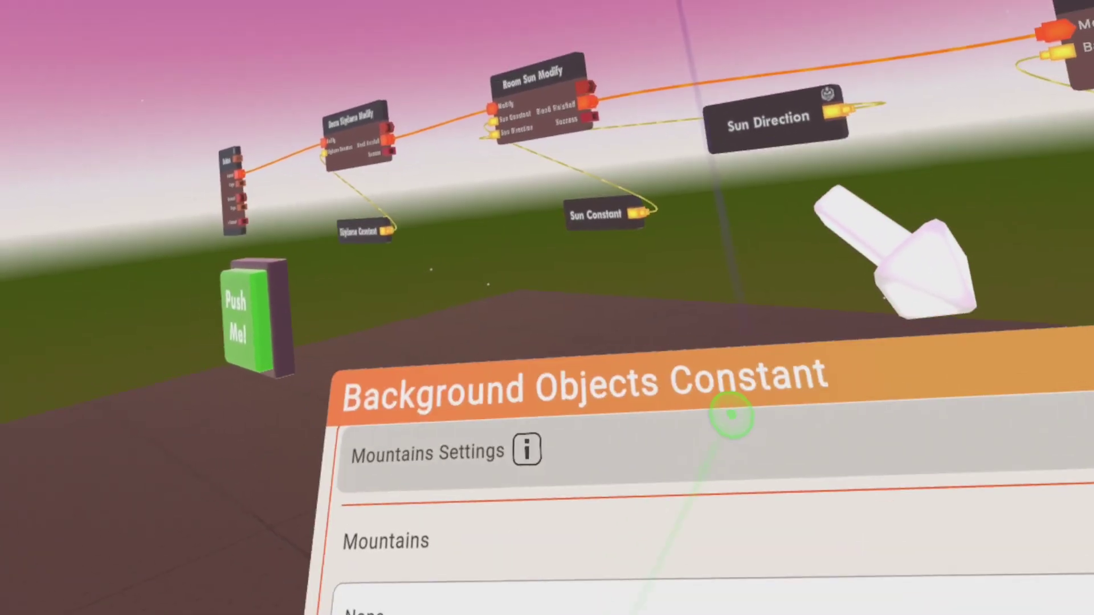
# Switch the Stars option of the Background Objects Constant to None and back to Outerspace stars
pyautogui.scroll(-5, 615, 383)
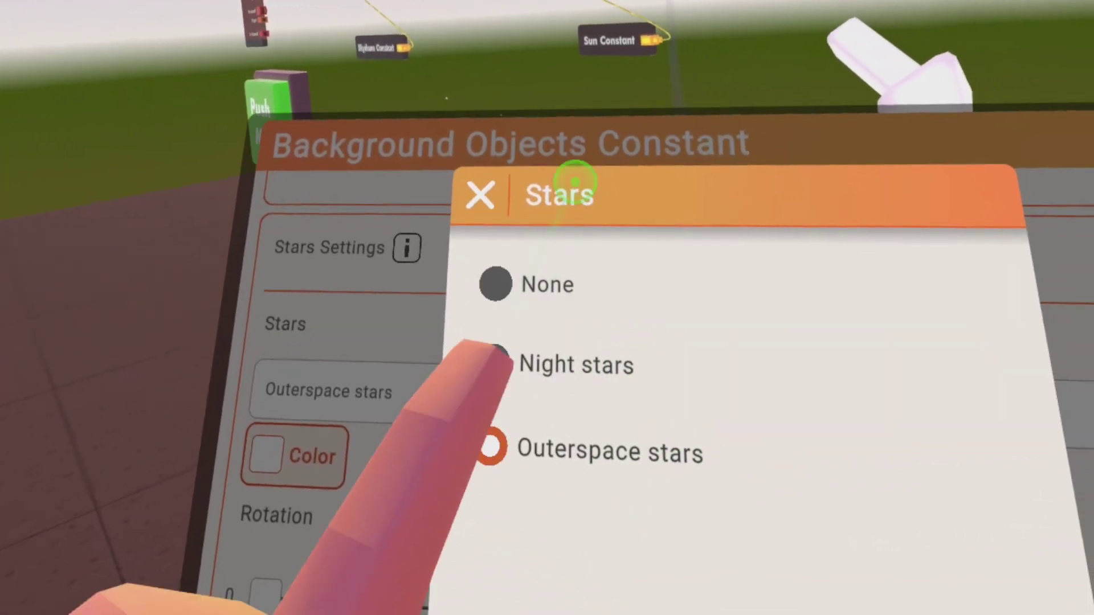
pyautogui.click(495, 284)
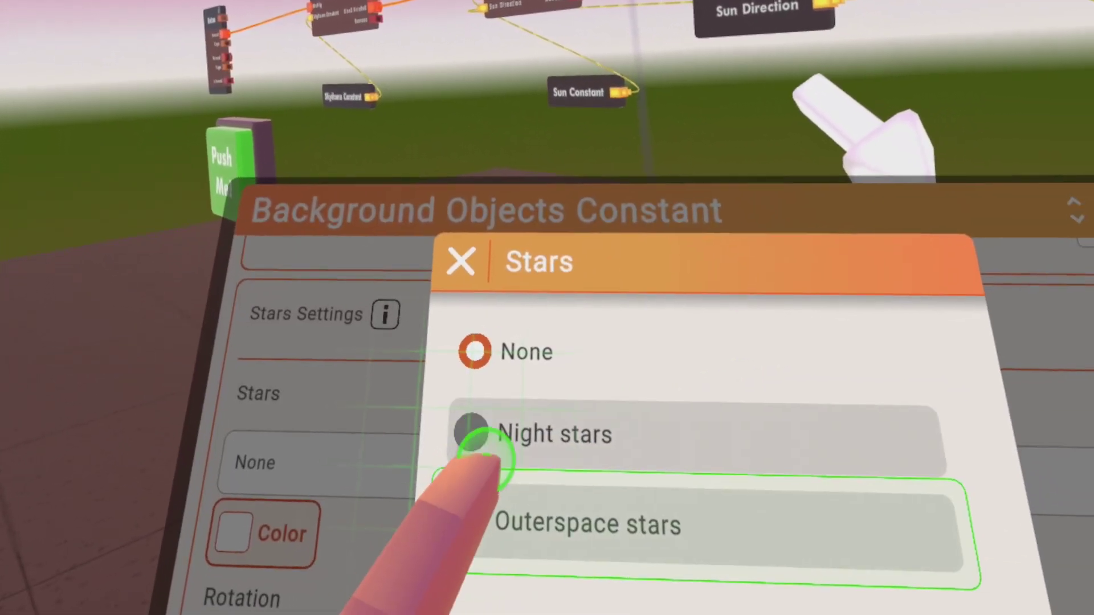
pyautogui.click(541, 521)
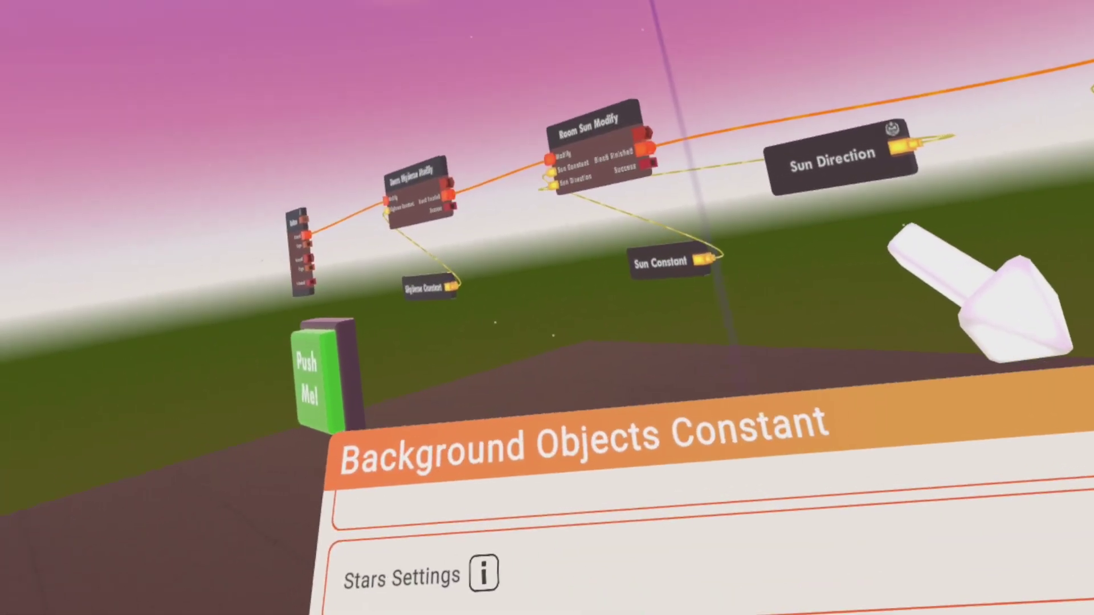
# Try Full moon and None in place of Spooky moon as the Moon option of the Background Objects Constant
pyautogui.click(798, 461)
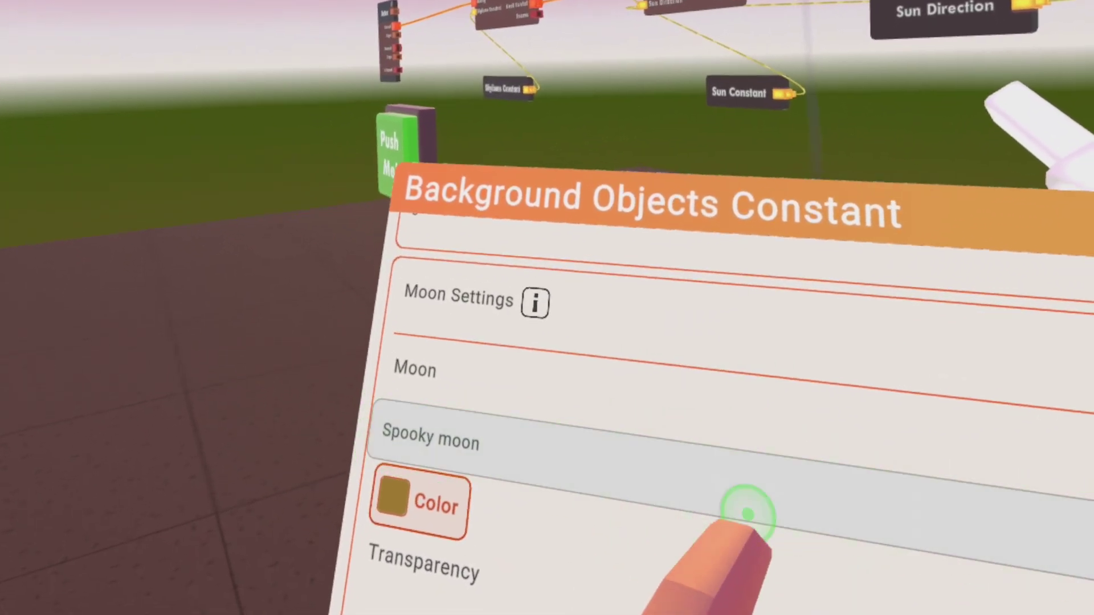
pyautogui.click(748, 514)
pyautogui.click(654, 388)
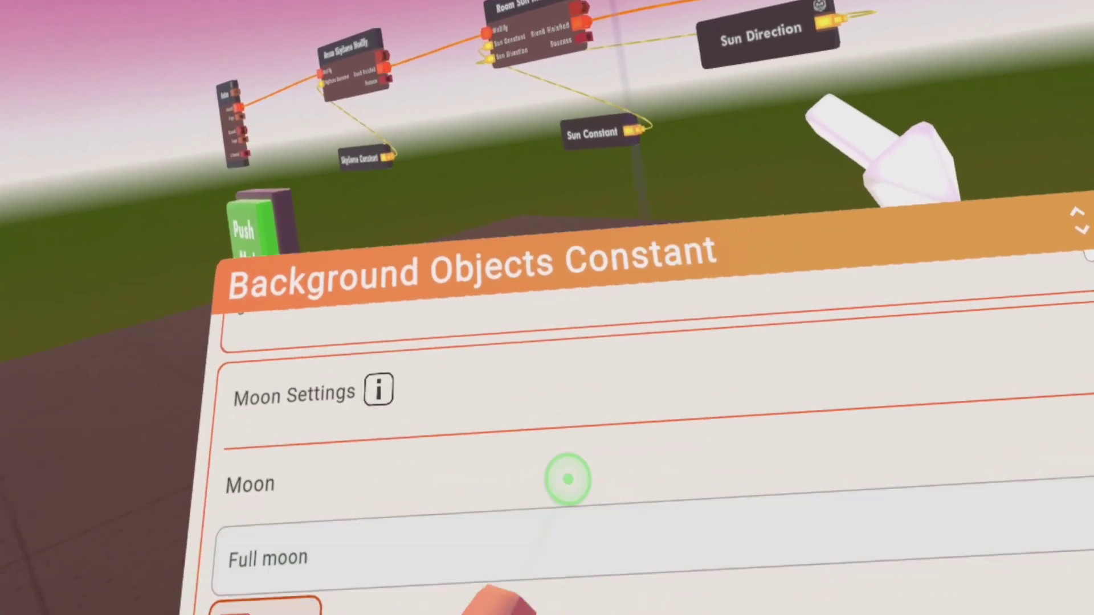
pyautogui.click(567, 550)
pyautogui.click(530, 399)
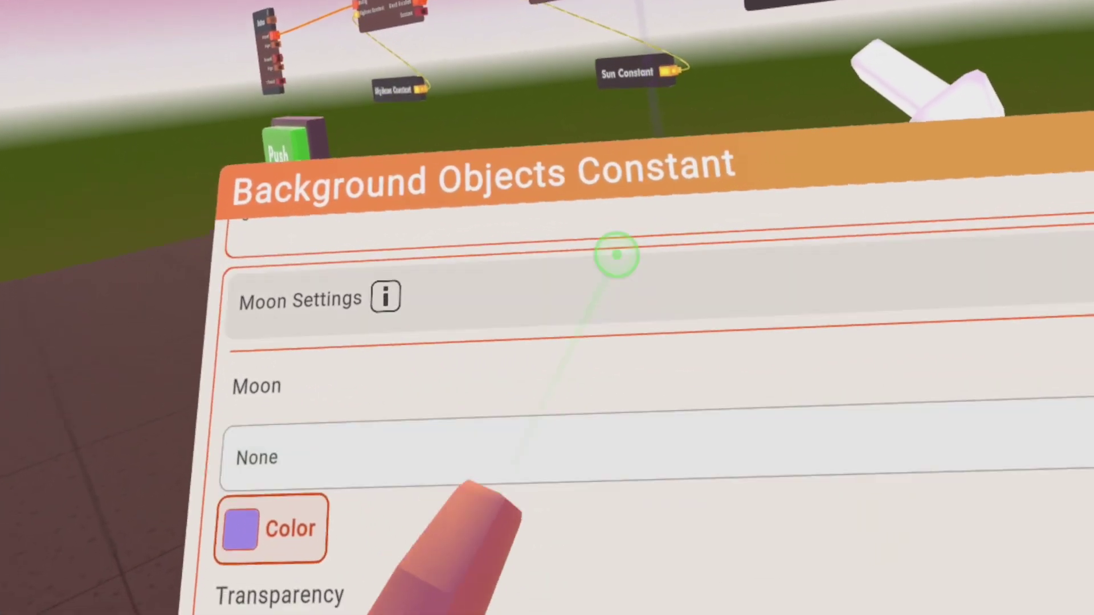
pyautogui.click(542, 450)
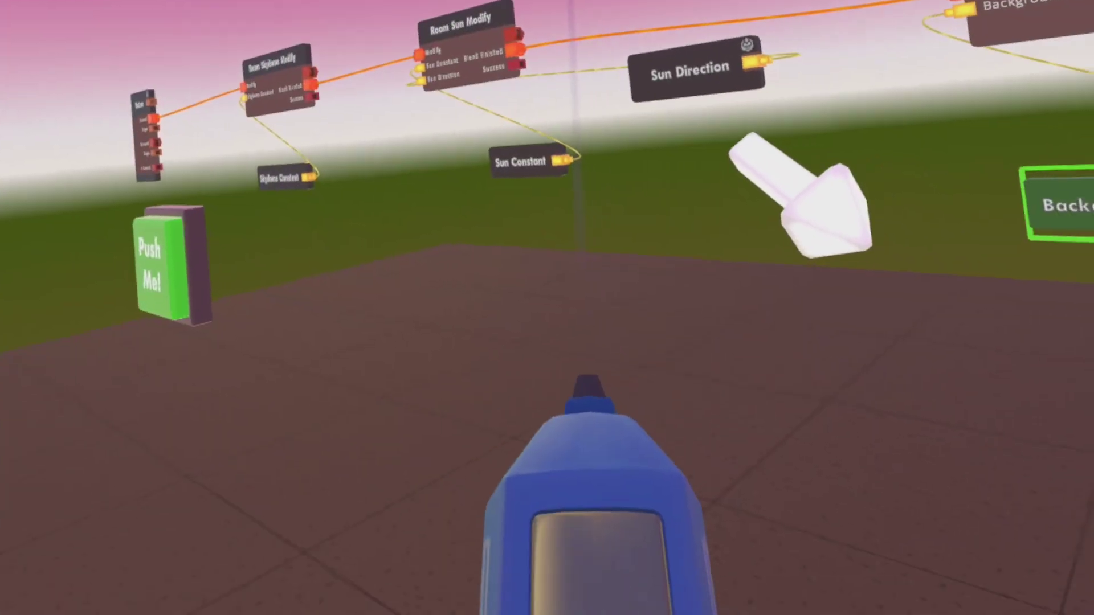
pyautogui.click(408, 484)
pyautogui.click(476, 342)
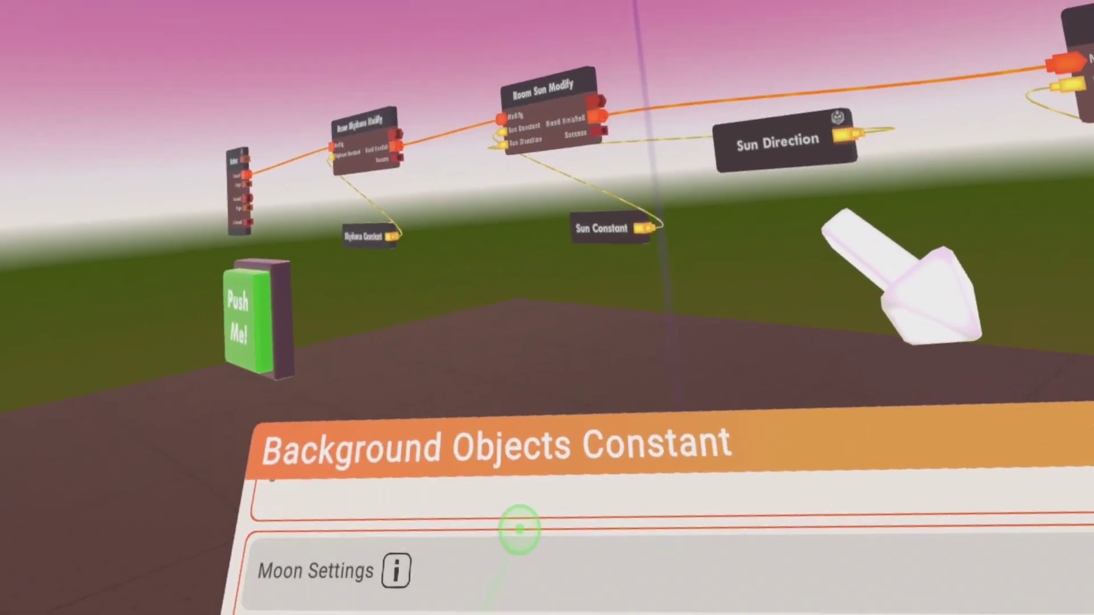
# Set the Blend Time in the General Mood Settings of the Background Objects Constant to 5 seconds
pyautogui.scroll(-1, 727, 422)
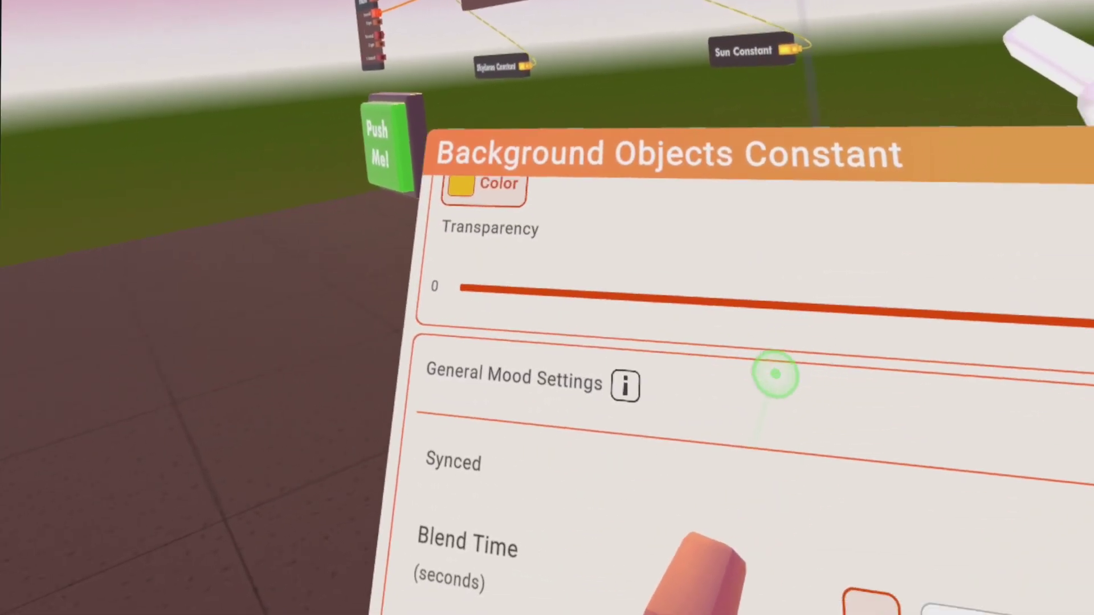
pyautogui.scroll(-2, 775, 374)
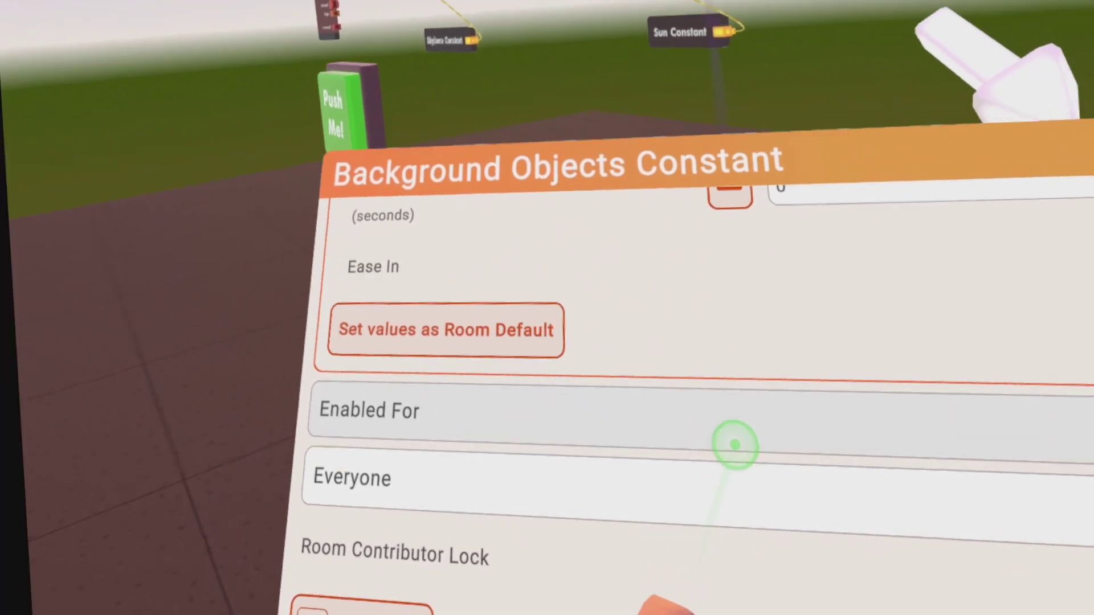
pyautogui.scroll(3, 733, 444)
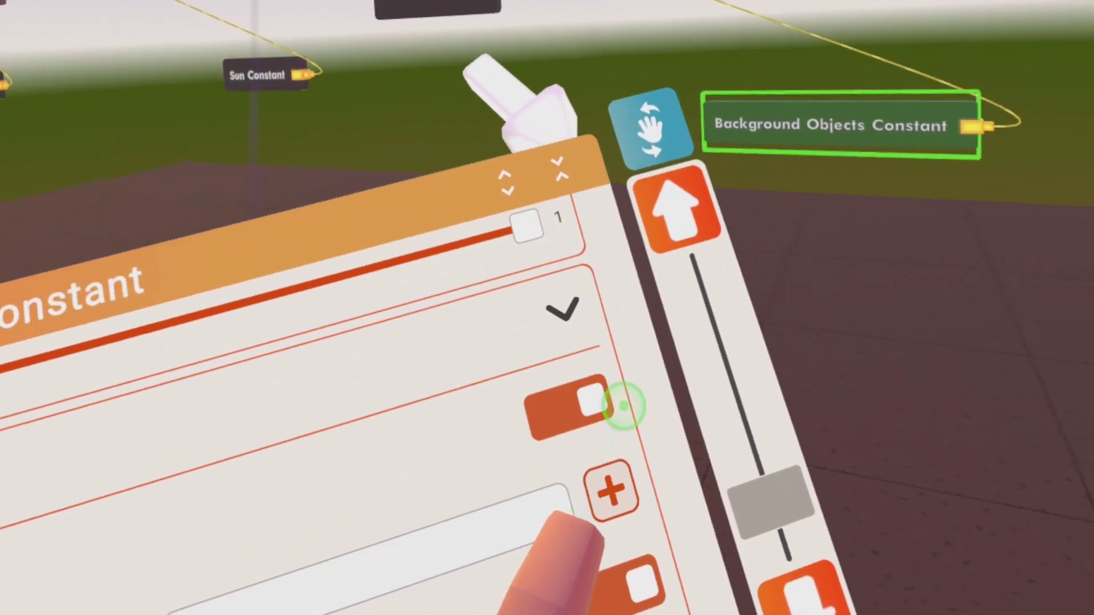
pyautogui.click(593, 506)
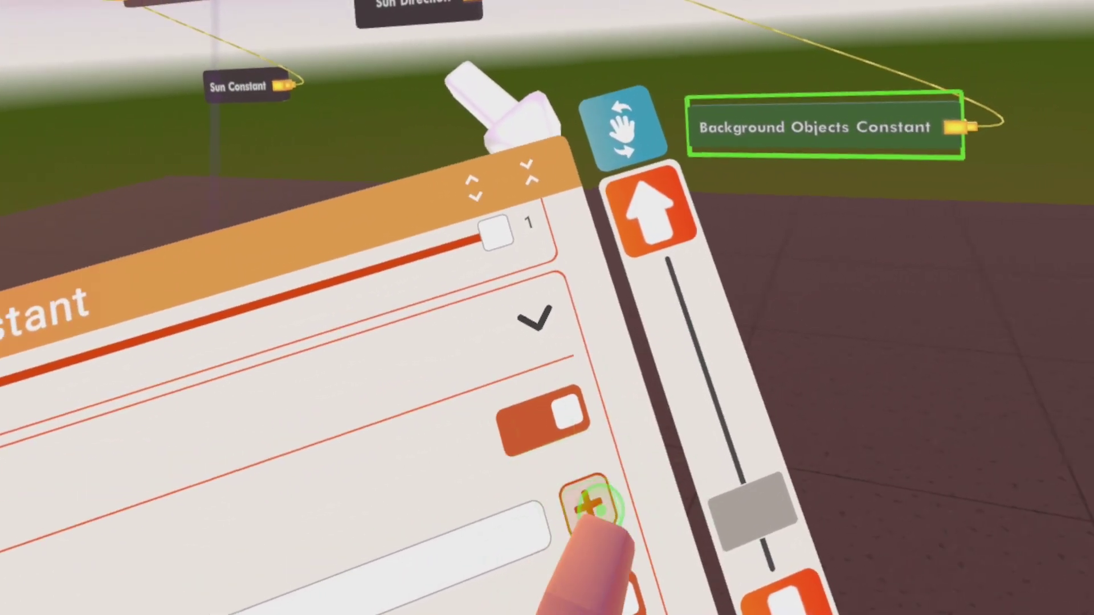
pyautogui.click(592, 506)
pyautogui.click(592, 506)
pyautogui.click(593, 506)
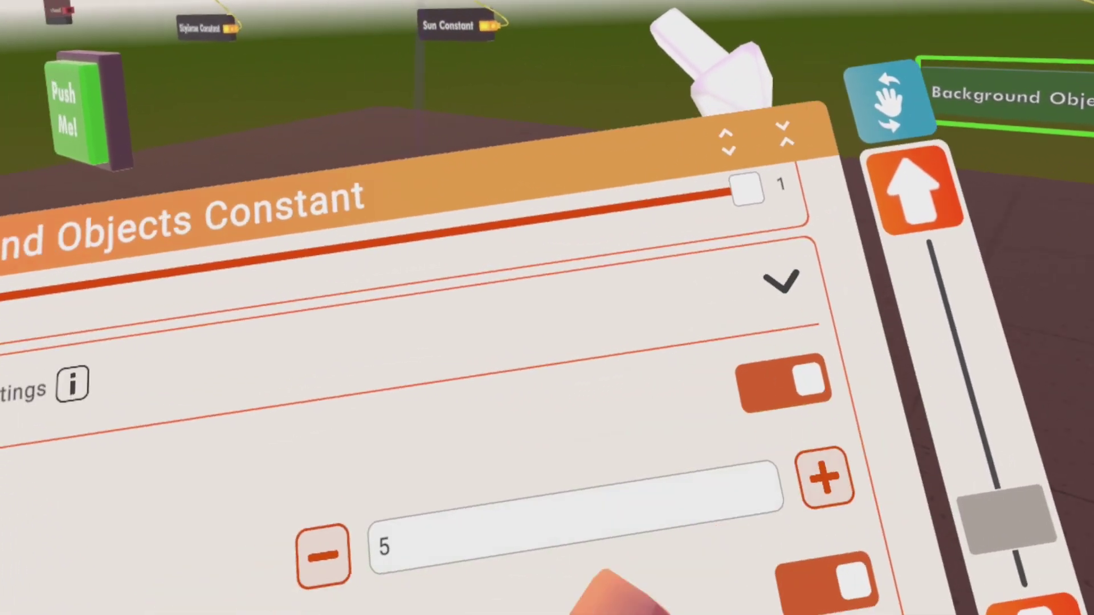
# Switch the Clouds option of the Background Objects Constant through Far clouds and High clouds and back to Large clouds
pyautogui.scroll(3, 410, 506)
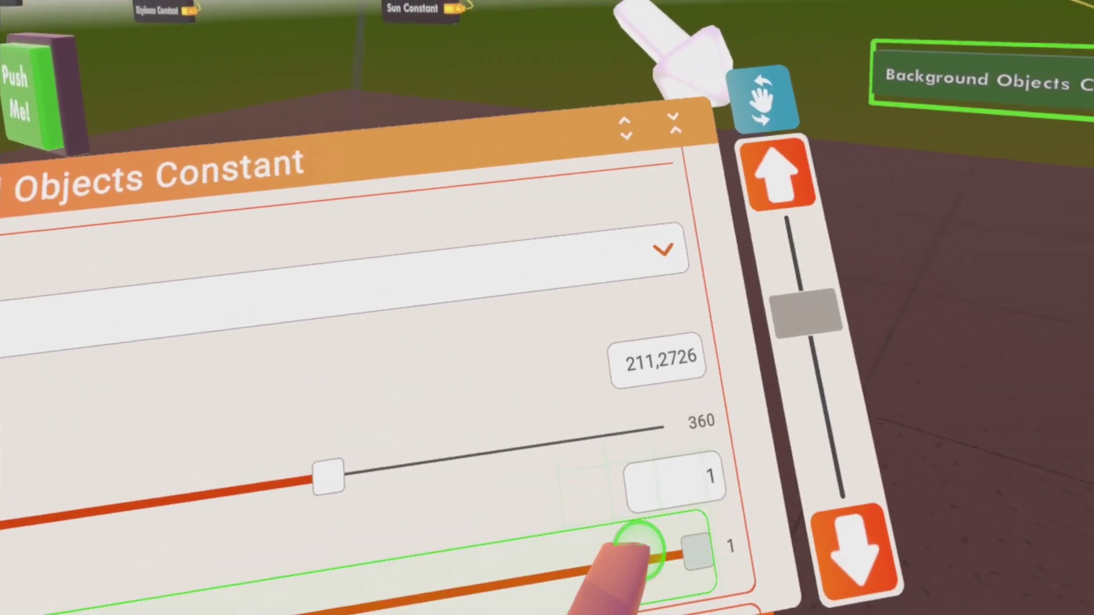
pyautogui.moveTo(640, 542); pyautogui.dragTo(388, 554)
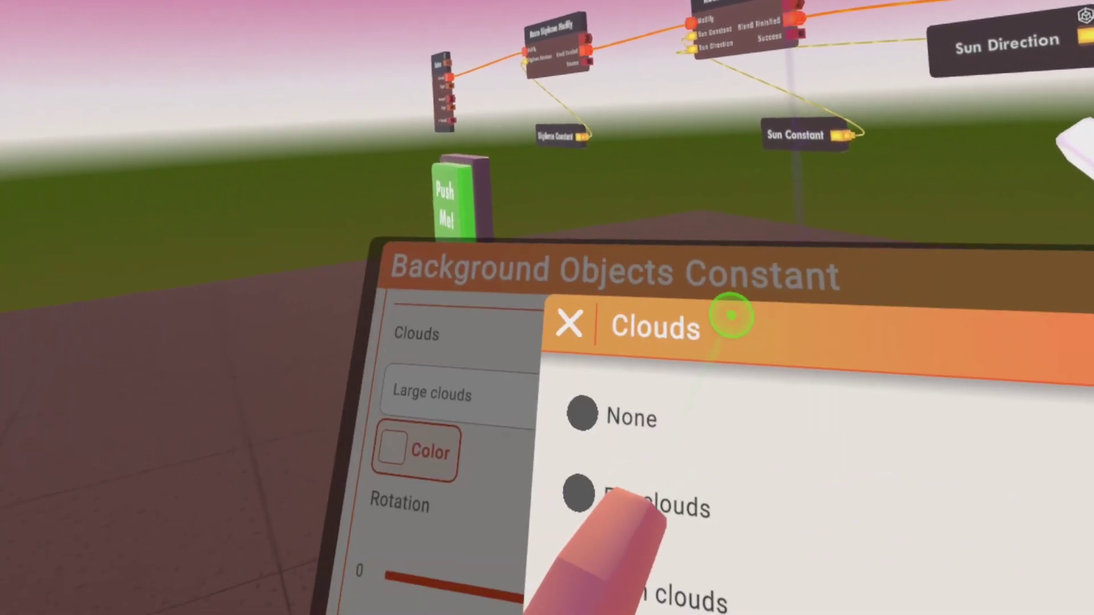
pyautogui.click(627, 502)
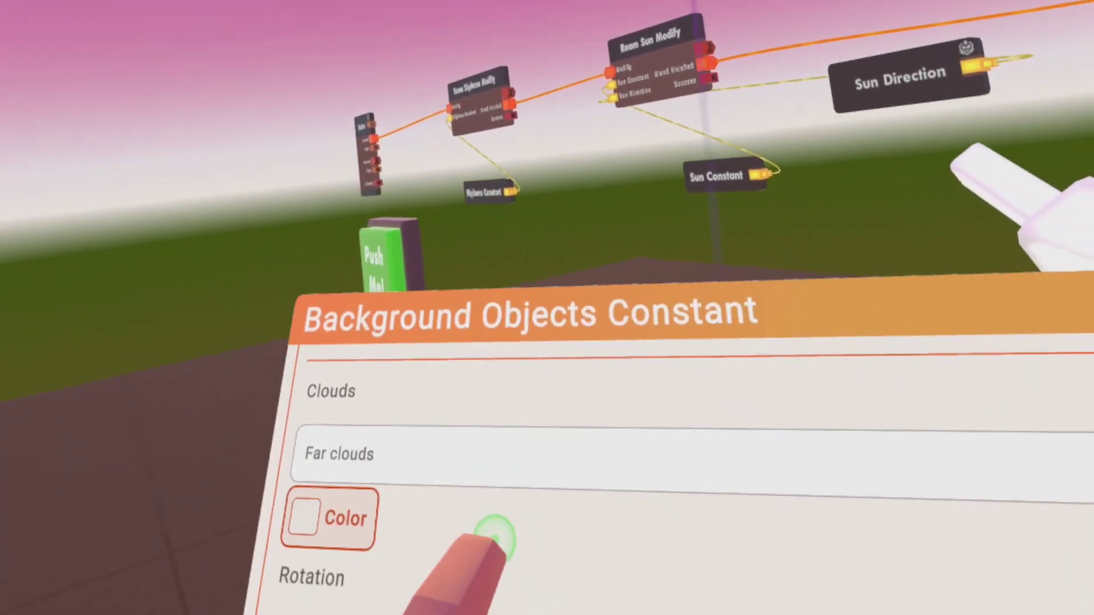
pyautogui.click(496, 459)
pyautogui.click(519, 567)
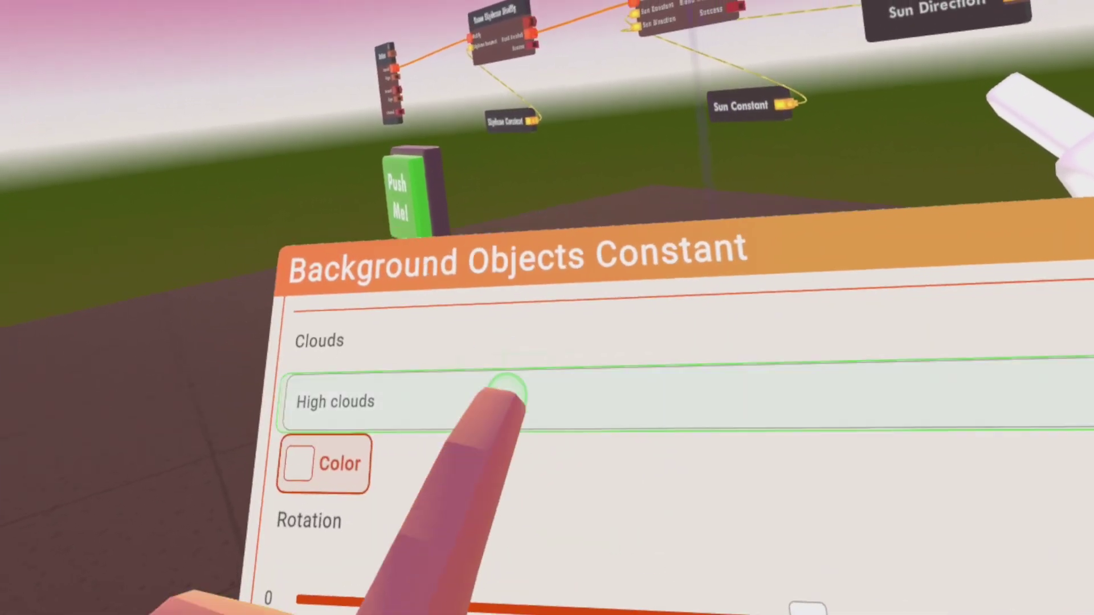
pyautogui.click(501, 456)
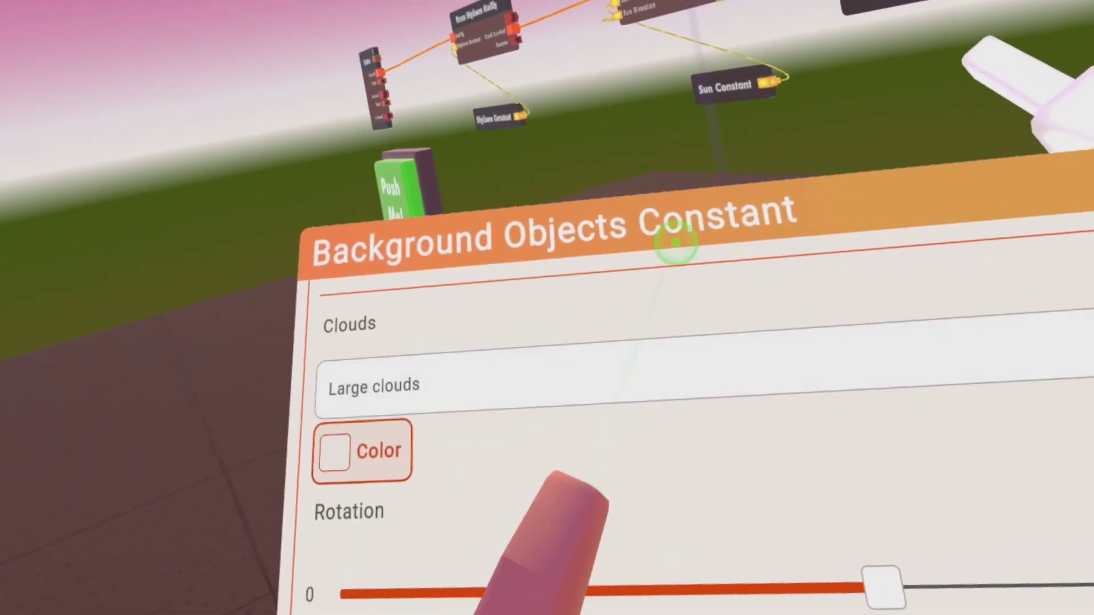
pyautogui.click(547, 333)
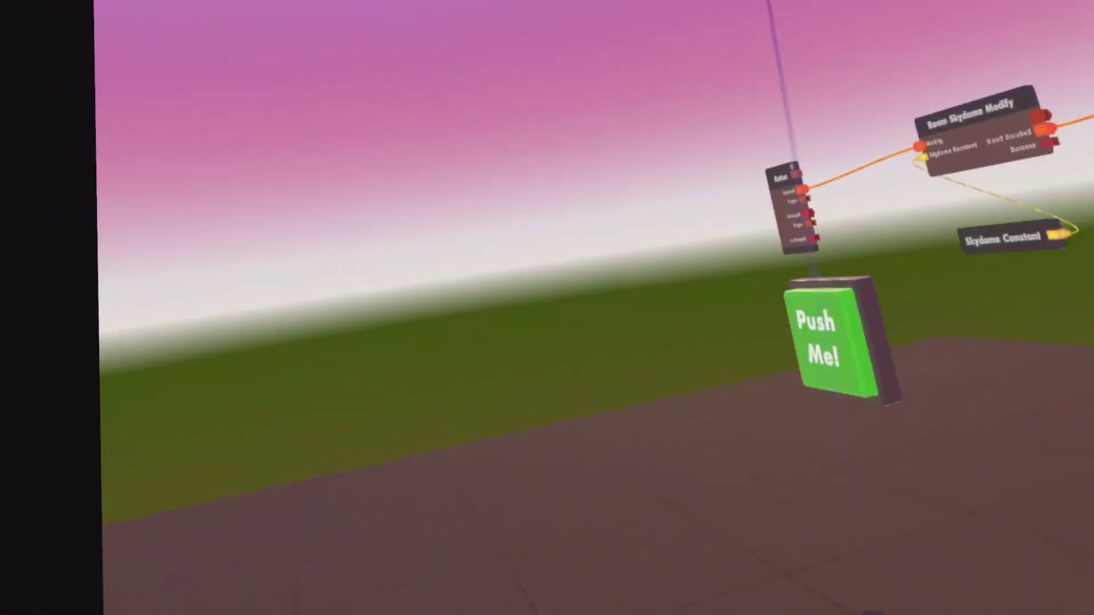
pyautogui.scroll(5, 525, 469)
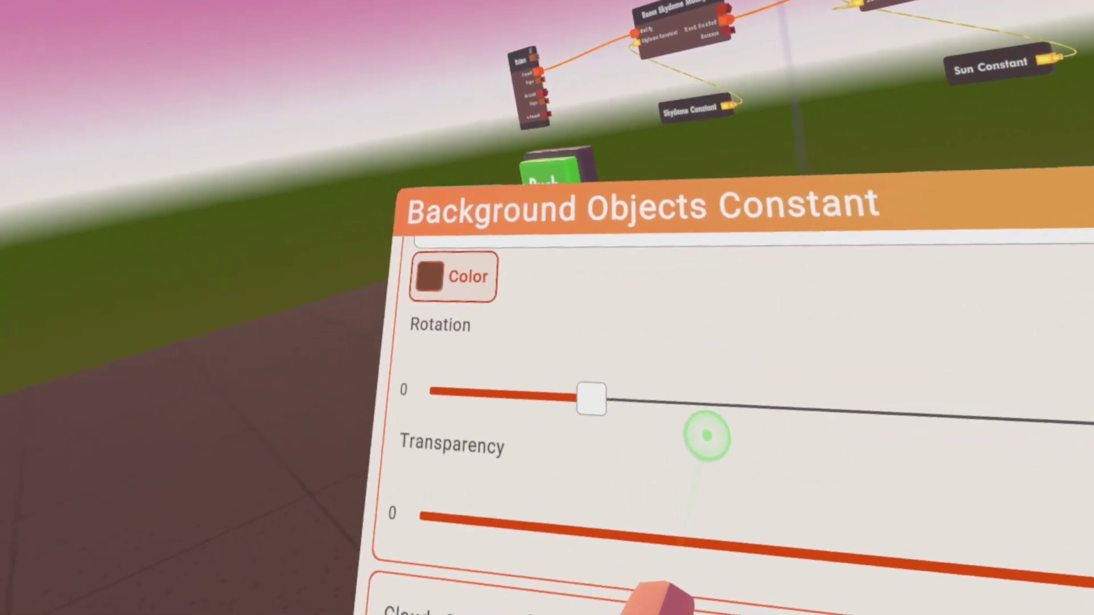